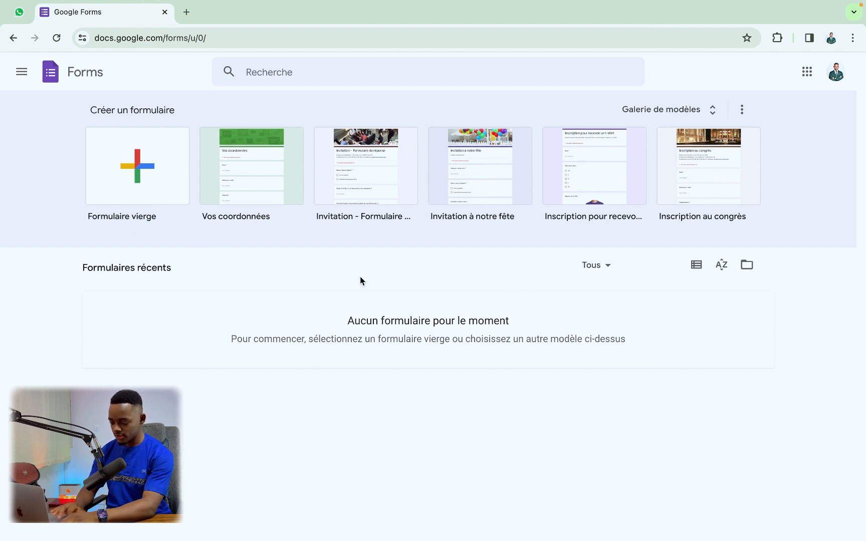
Step: Create a new blank form and dismiss the new-version introduction popup
click(132, 181)
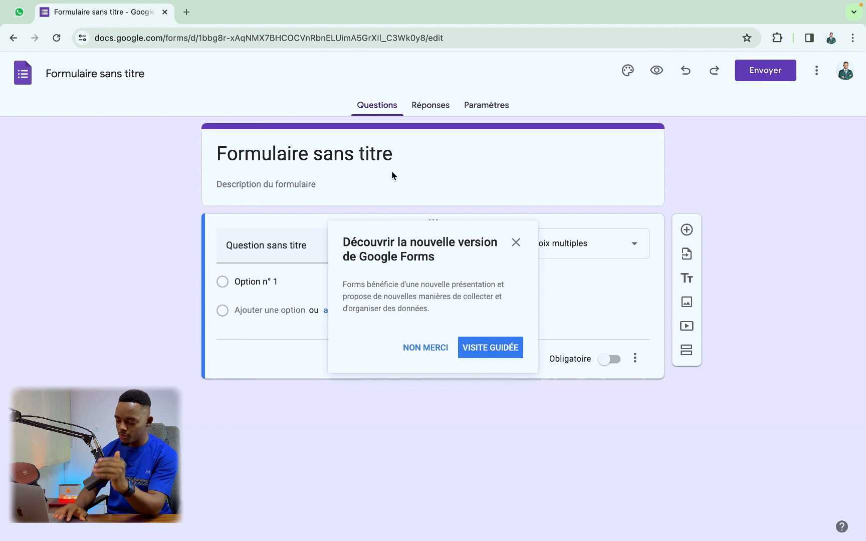
click(523, 242)
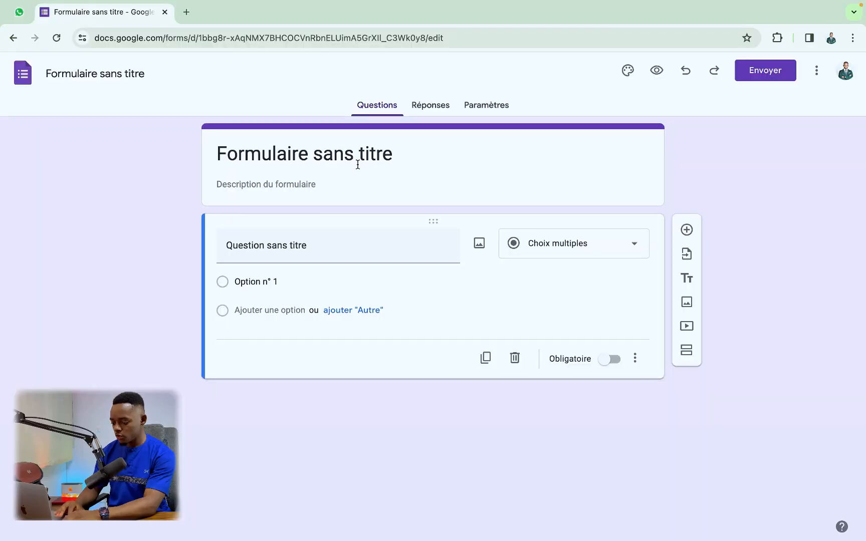
Step: Replace the default form title with 'Devenir vendeur SUA'
click(360, 162)
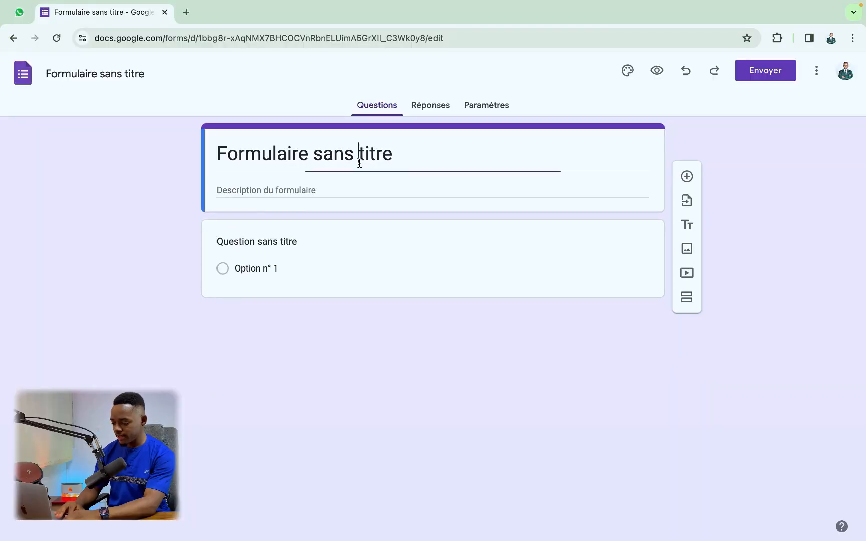
drag(400, 154, 210, 154)
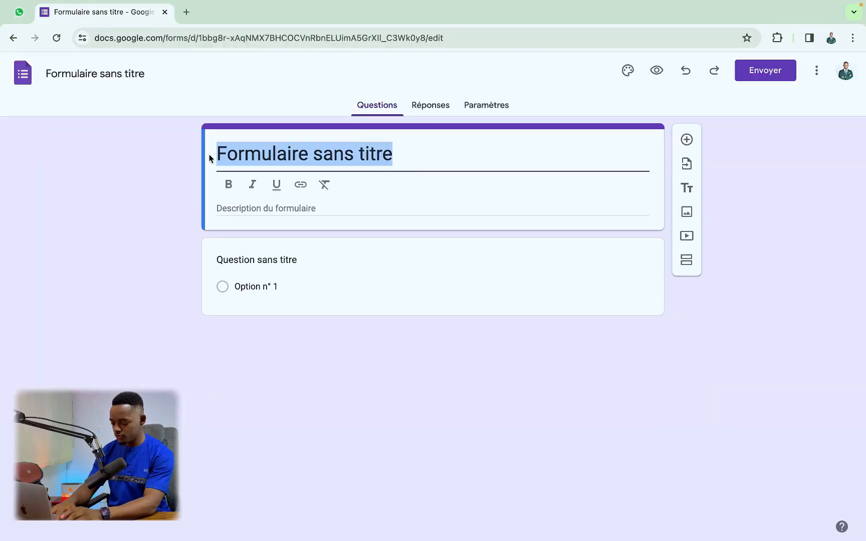
text(Devenir vendeur)
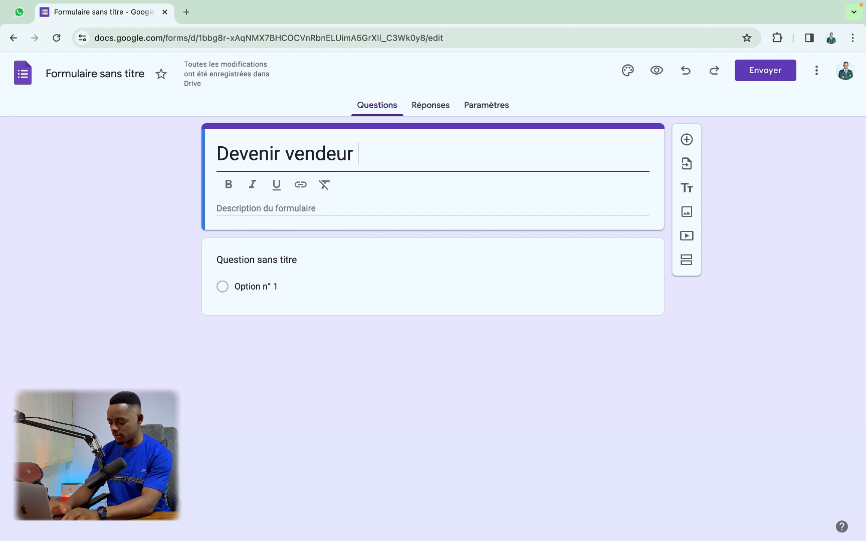
key(Caps_Lock)
text(SUA)
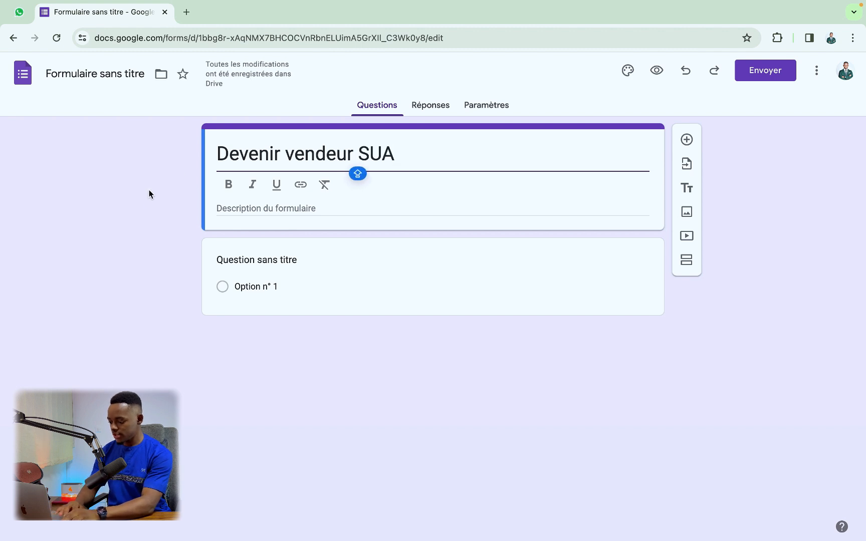
Step: Copy the Startup Academy seller presentation from the note into the form description
click(261, 207)
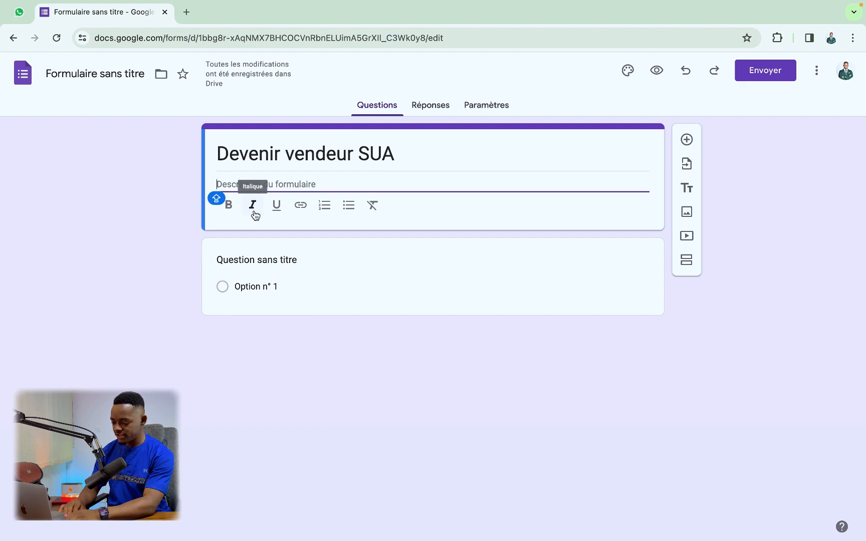
key(ctrl+Left)
drag(108, 244, 2, 102)
click(161, 252)
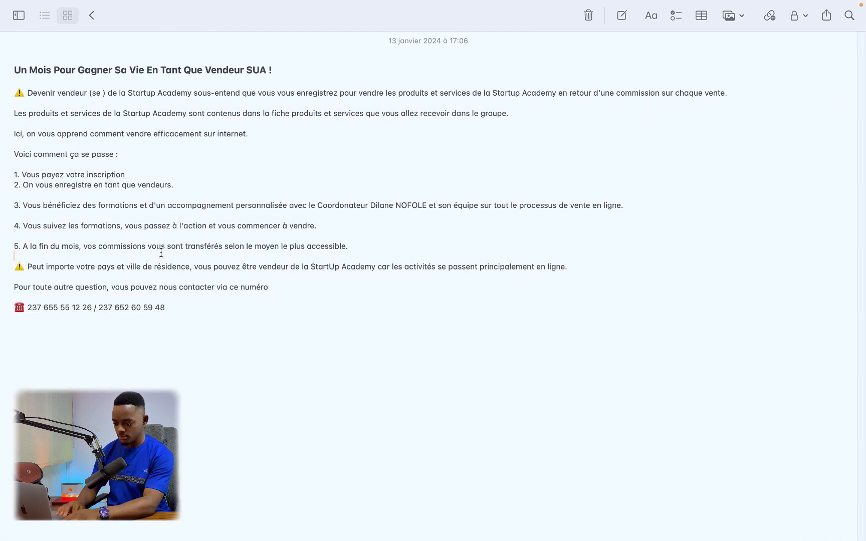
drag(187, 307, 1, 89)
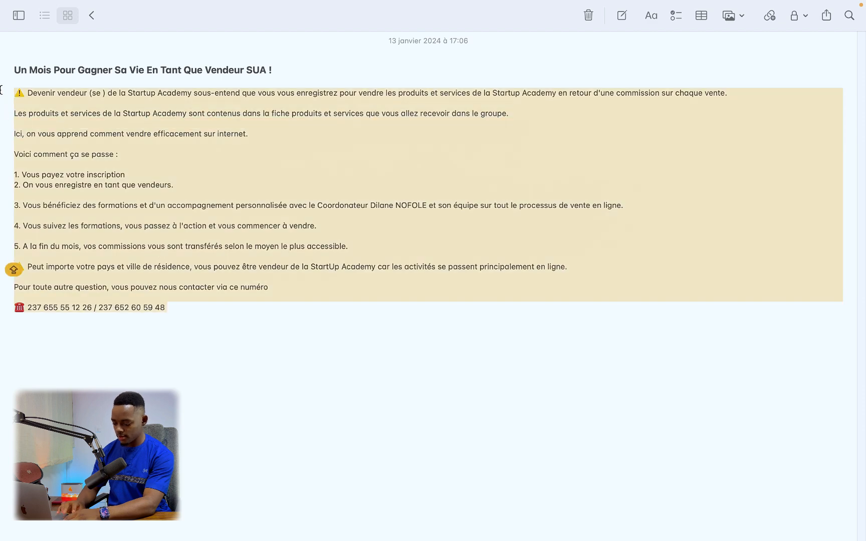
key(ctrl+Right)
click(218, 183)
key(super+v)
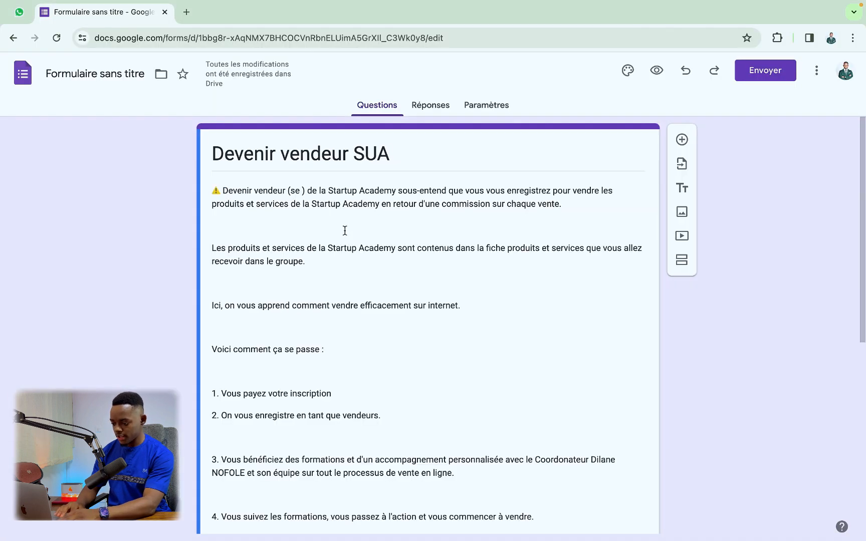
Step: Remove the blank lines between the description paragraphs
scroll(310, 205, down, 4)
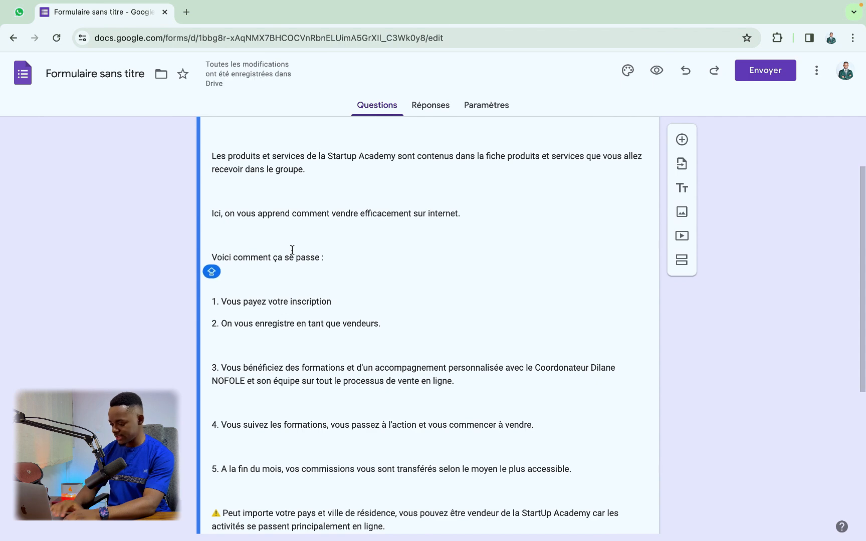
key(BackSpace)
key(BackSpace)
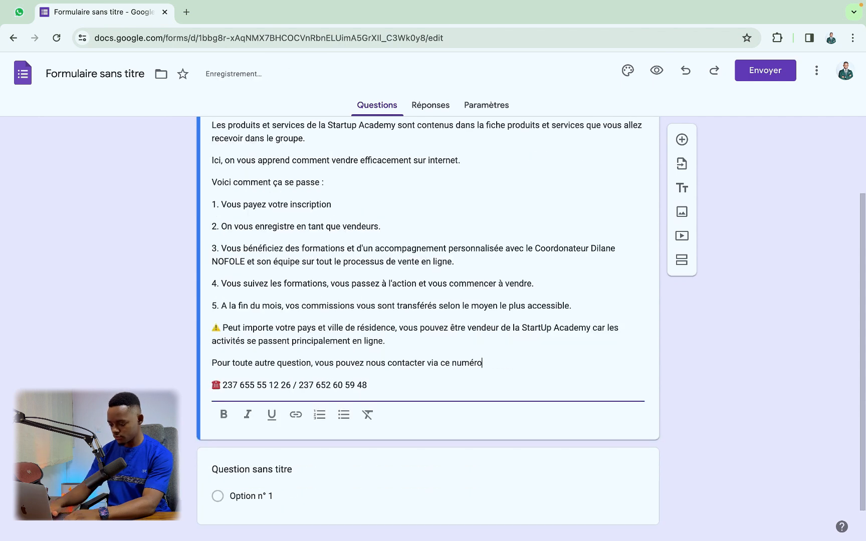
scroll(428, 326, down, 1)
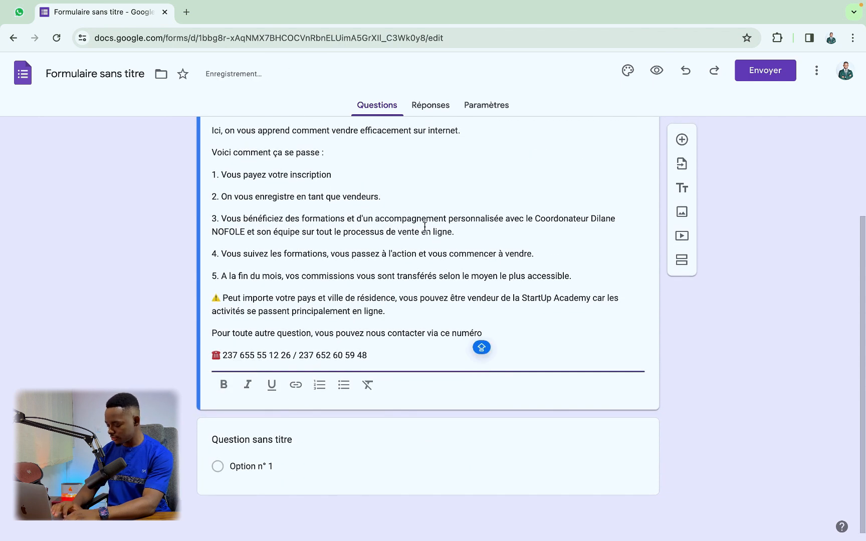
scroll(425, 226, up, 3)
scroll(425, 226, down, 3)
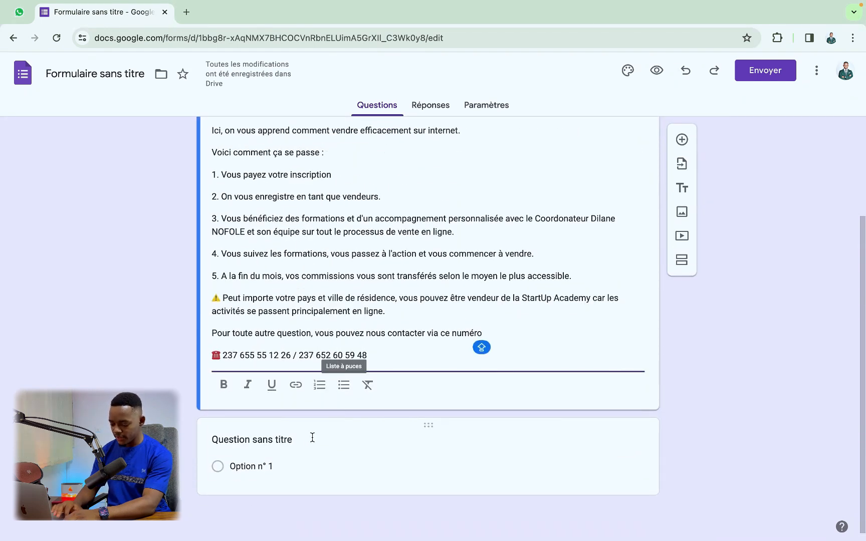
Step: Title the first question 'Civilite'
click(288, 440)
text(c)
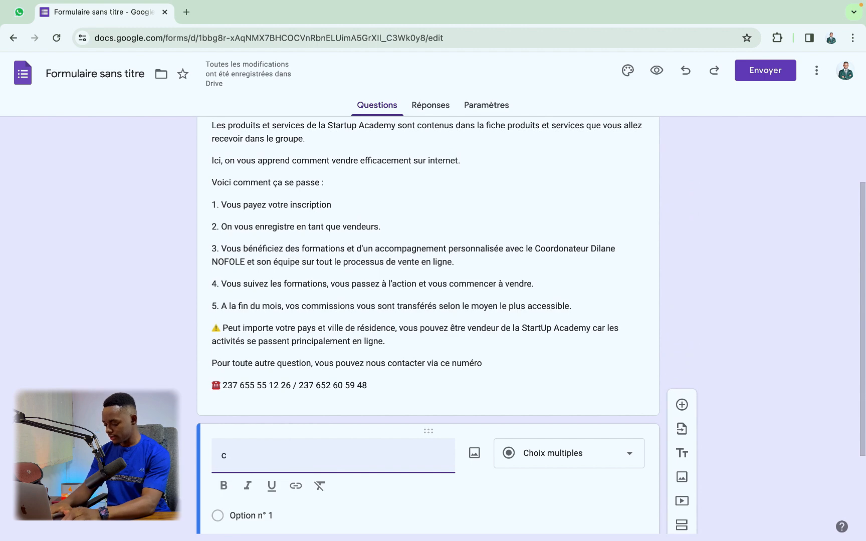
key(BackSpace)
text(Civili)
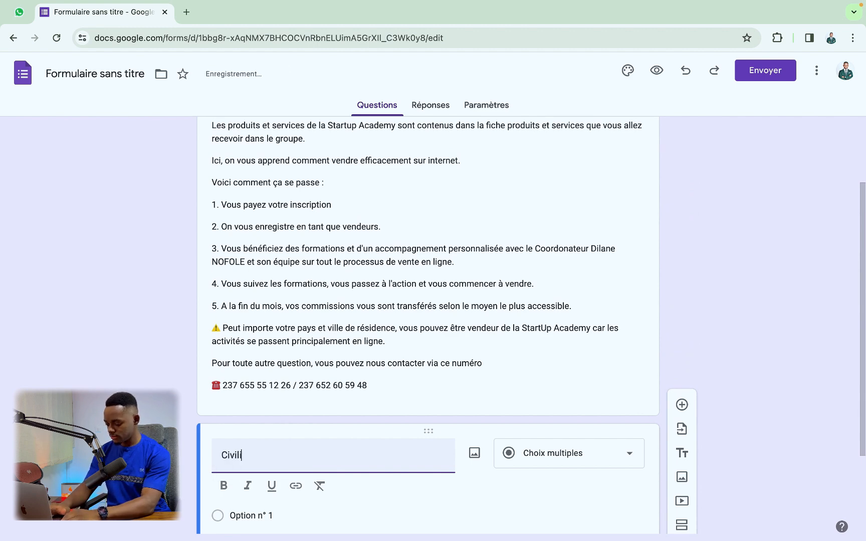
text(te)
Step: Give Civilite the options Mme, Mlle and Mr and make it required
scroll(338, 399, down, 2)
click(270, 399)
text(Mm)
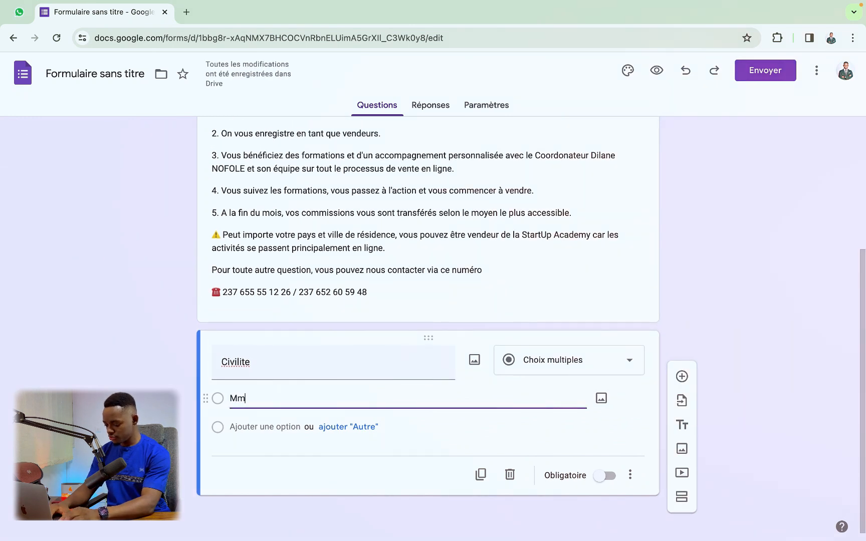
text(e)
key(BackSpace)
key(BackSpace)
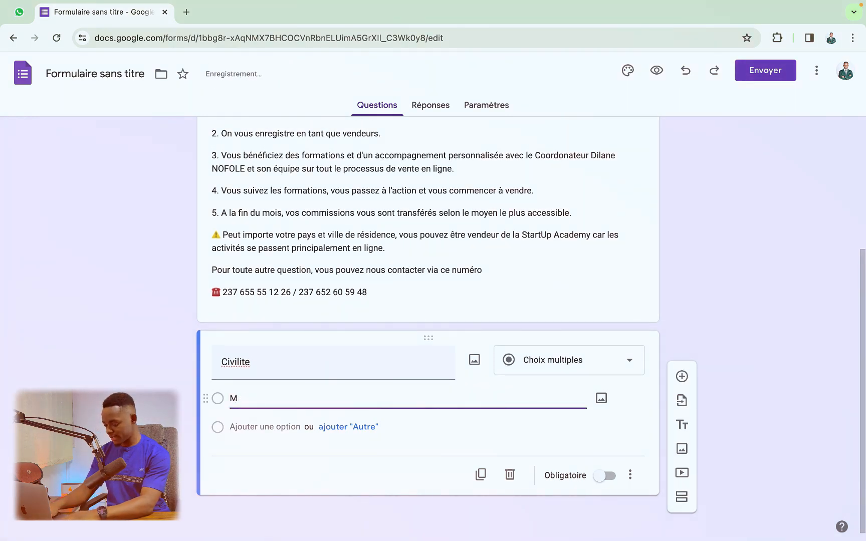
text(me)
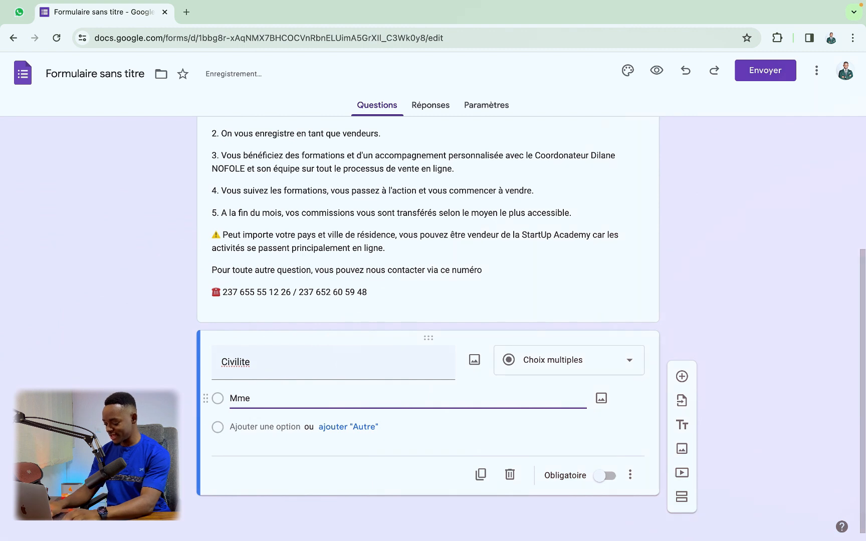
key(Return)
text(Mlle)
key(Return)
text(Mr)
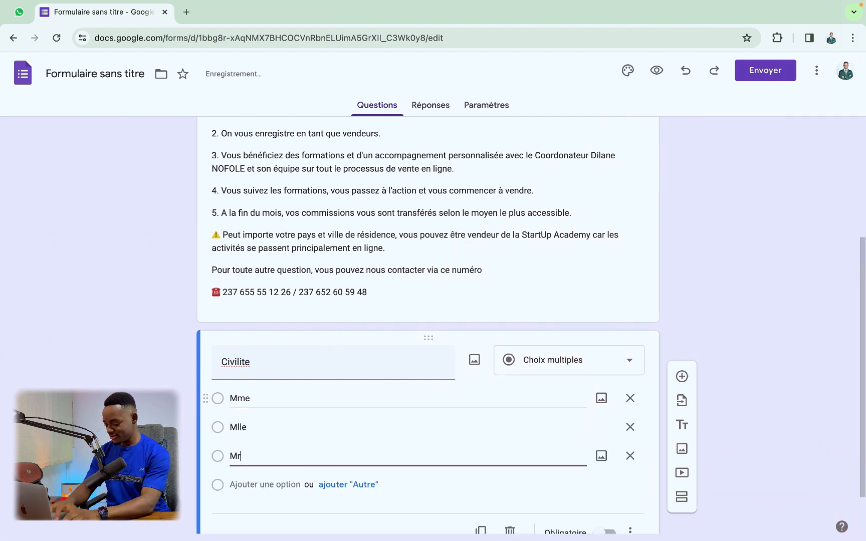
scroll(344, 368, down, 2)
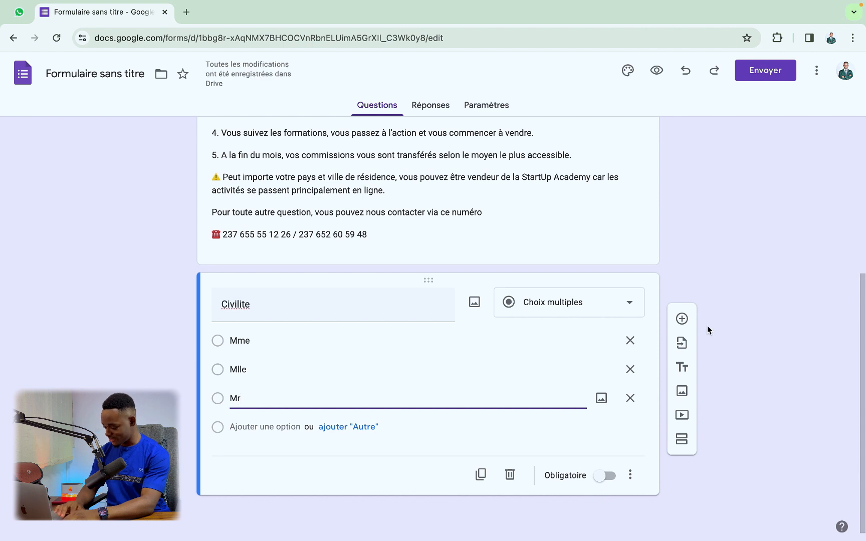
click(605, 475)
Step: Add a second question titled 'Nom et prenom' below Civilite
click(682, 318)
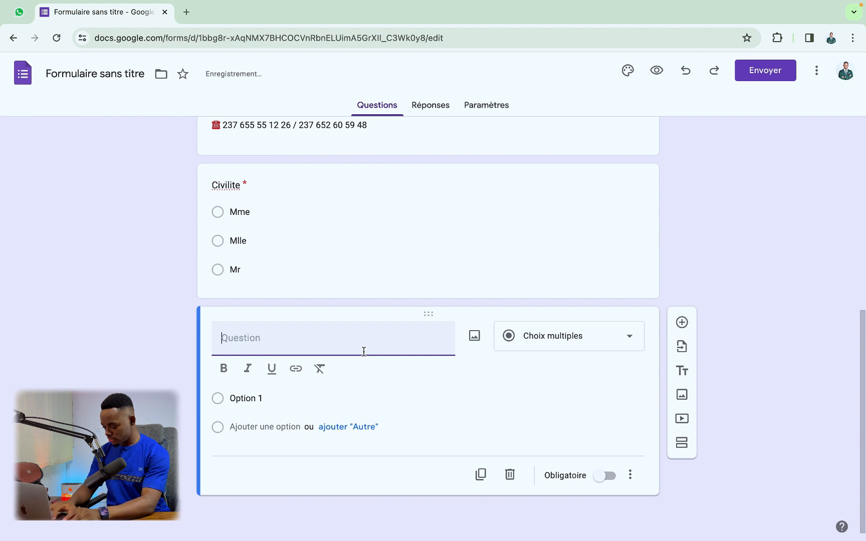
text(noM E)
key(BackSpace)
key(BackSpace)
key(BackSpace)
text(Non n)
key(BackSpace)
key(BackSpace)
text(m et pre)
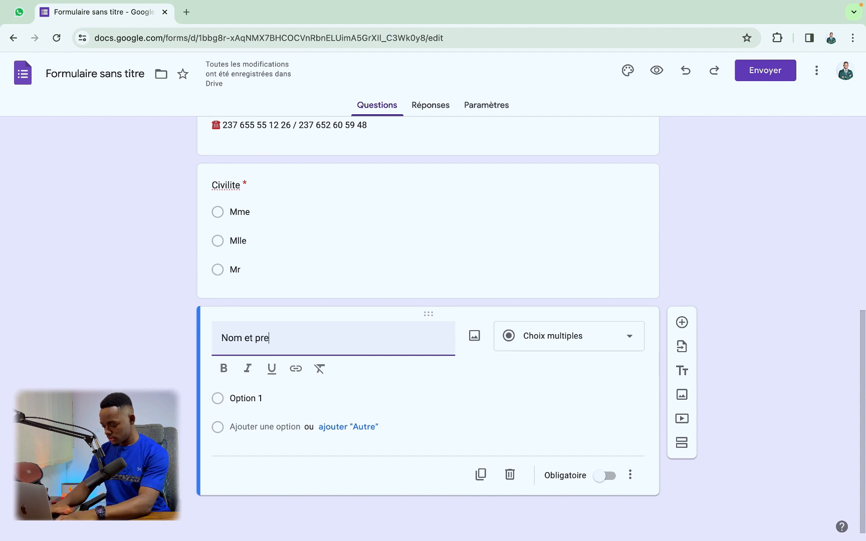
text(nom)
Step: Change the Nom et prenom question to the Réponse courte type
click(279, 396)
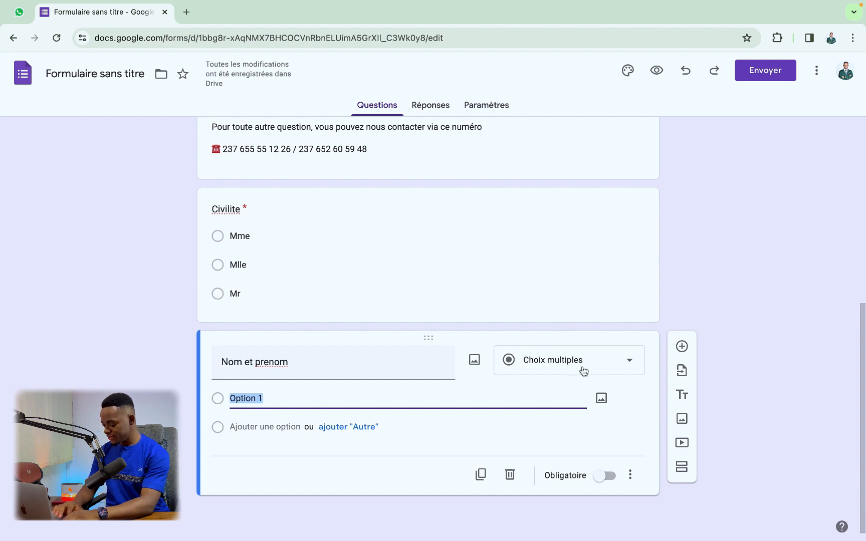
click(311, 250)
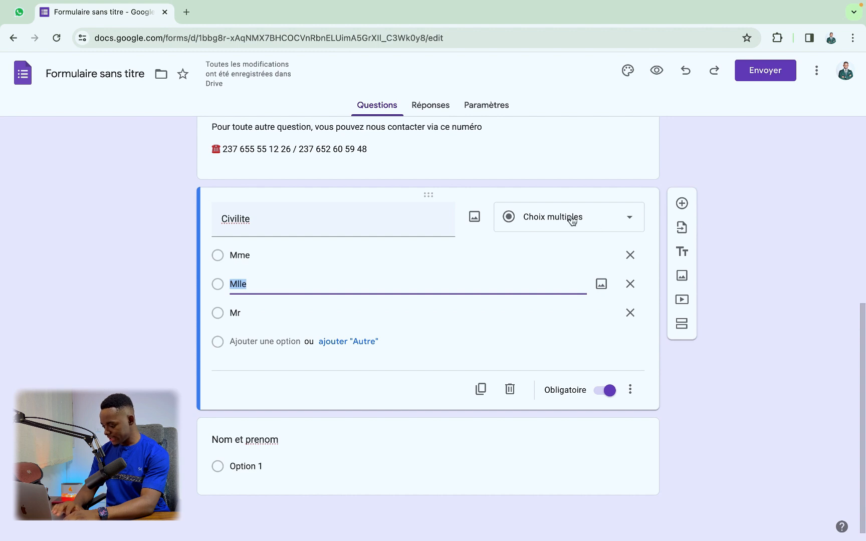
click(281, 438)
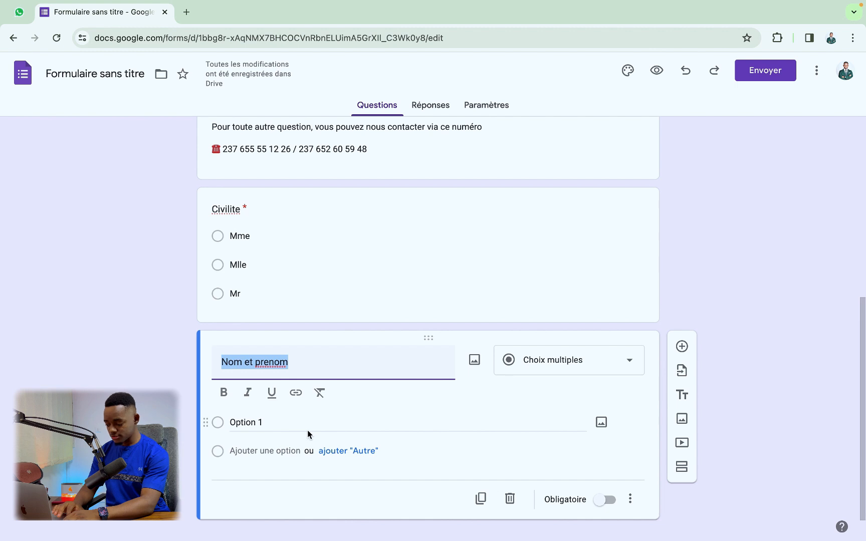
click(541, 371)
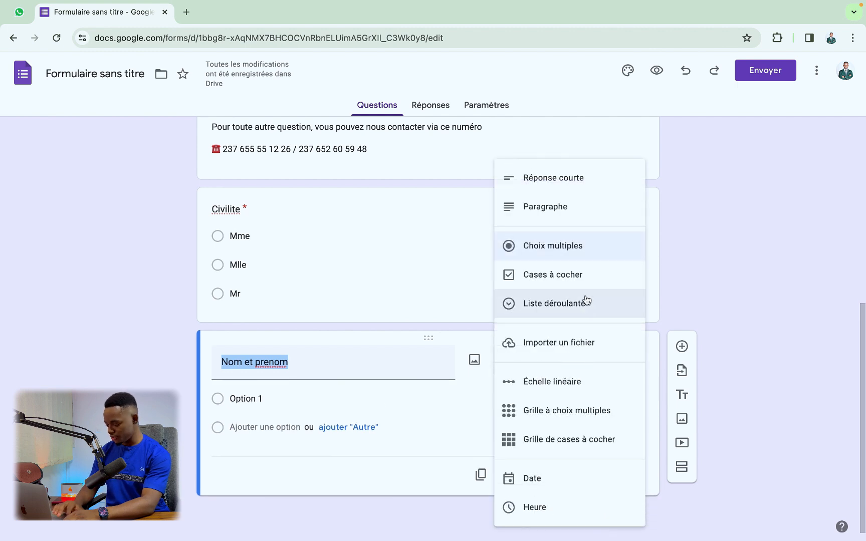
click(574, 178)
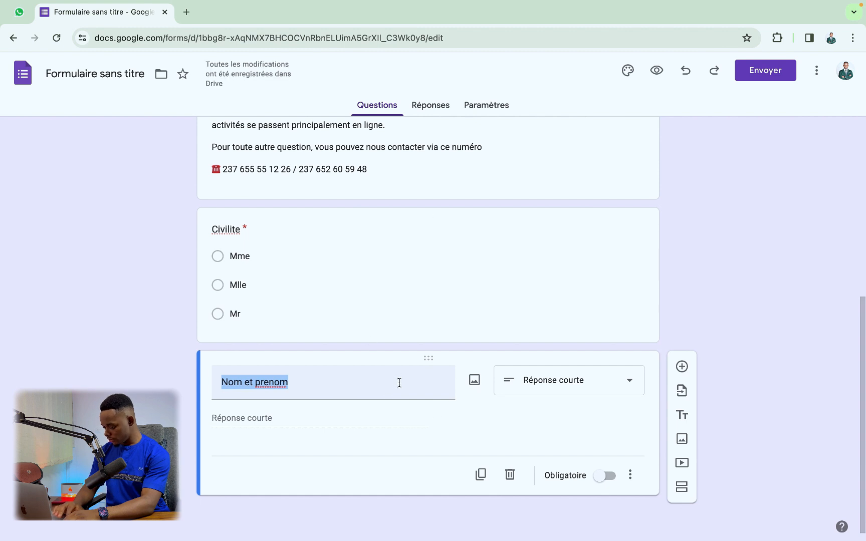
Step: Make Nom et prenom required, then add a required short-answer 'Numero de telephone' question
click(606, 478)
click(683, 372)
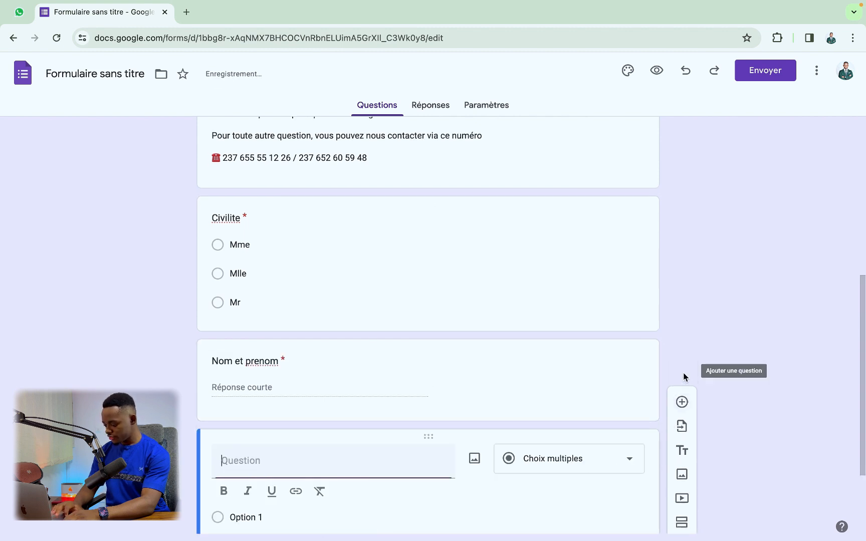
text(Nu)
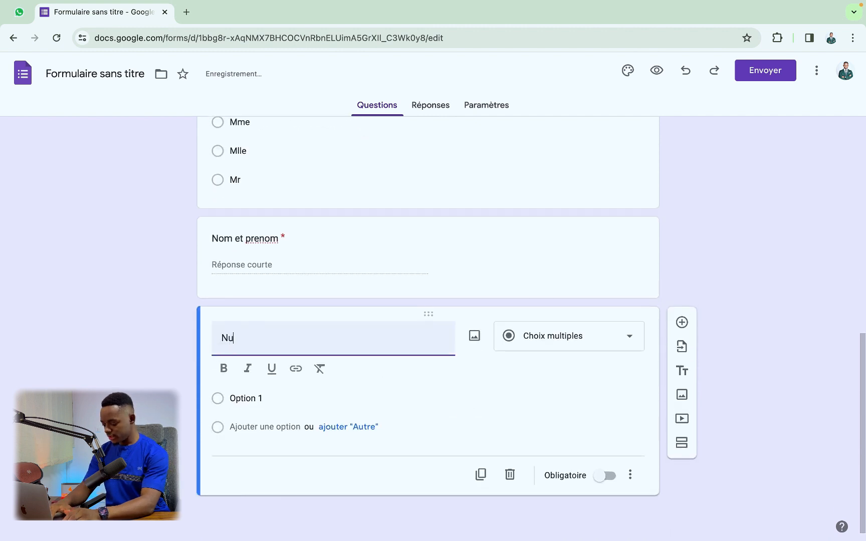
text(mero de telephone)
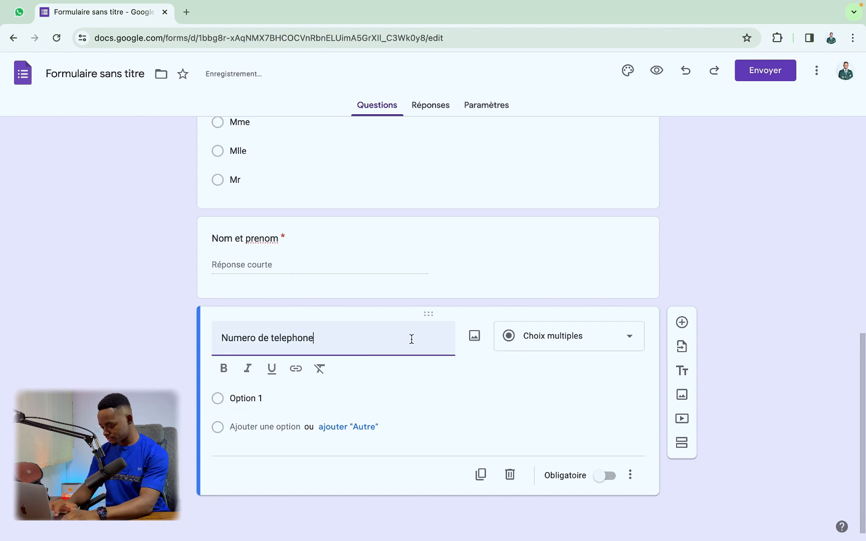
click(532, 332)
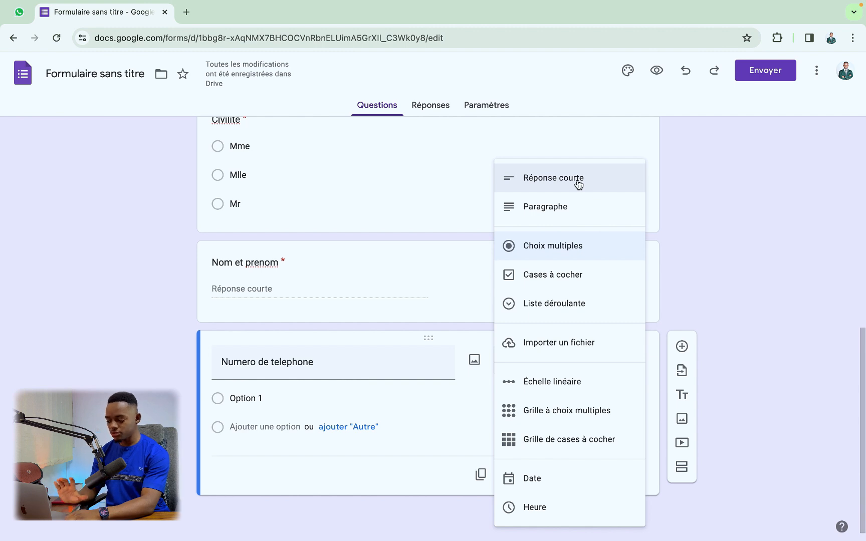
click(579, 185)
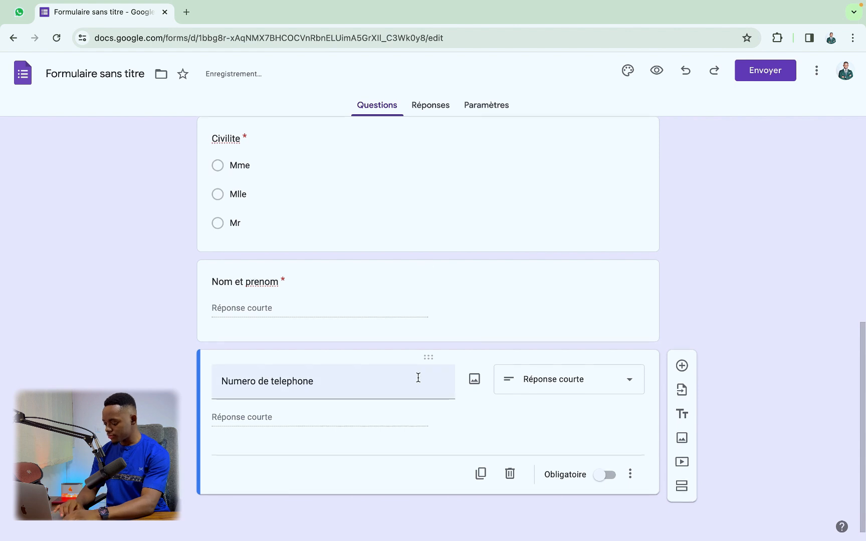
click(605, 476)
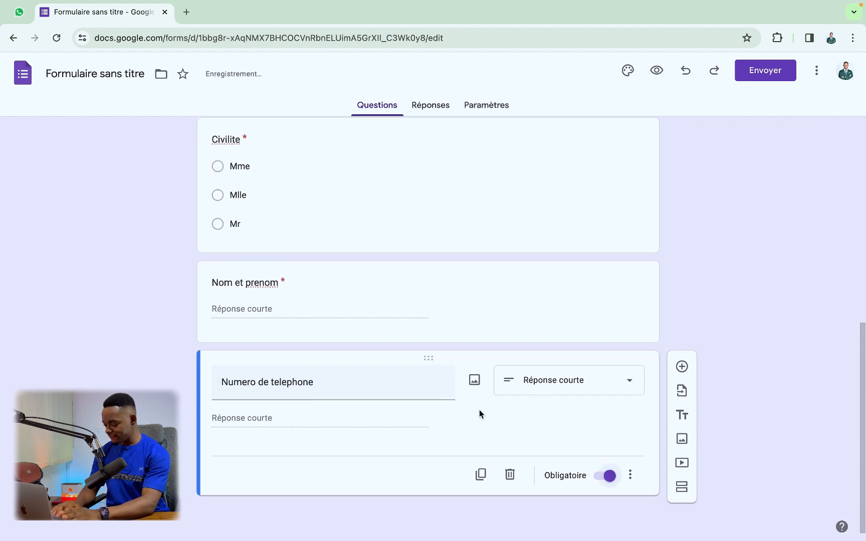
click(682, 367)
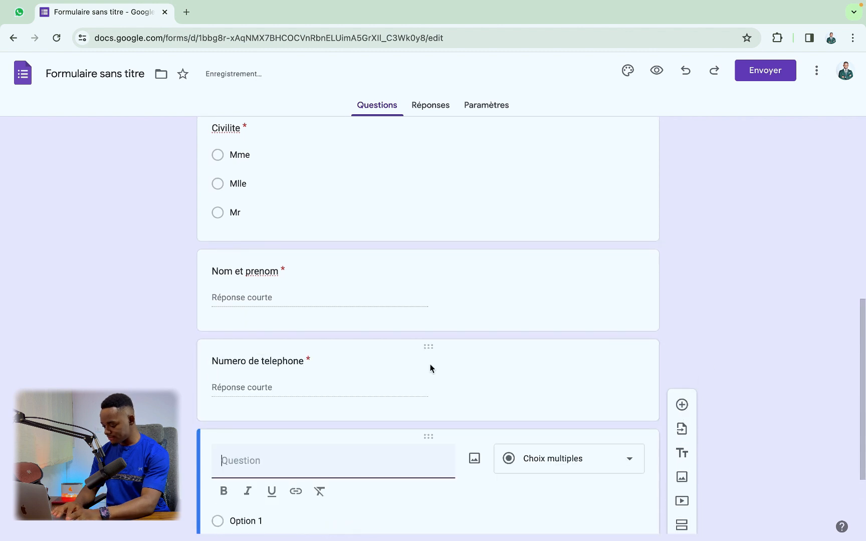
Step: Add a required short-answer 'Adresse email' question after the phone number question
text(Adr)
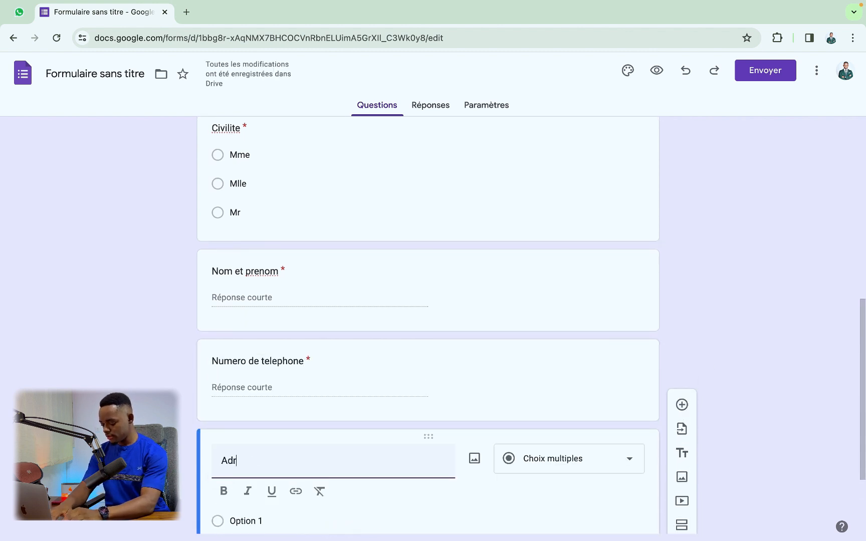
text(esse email)
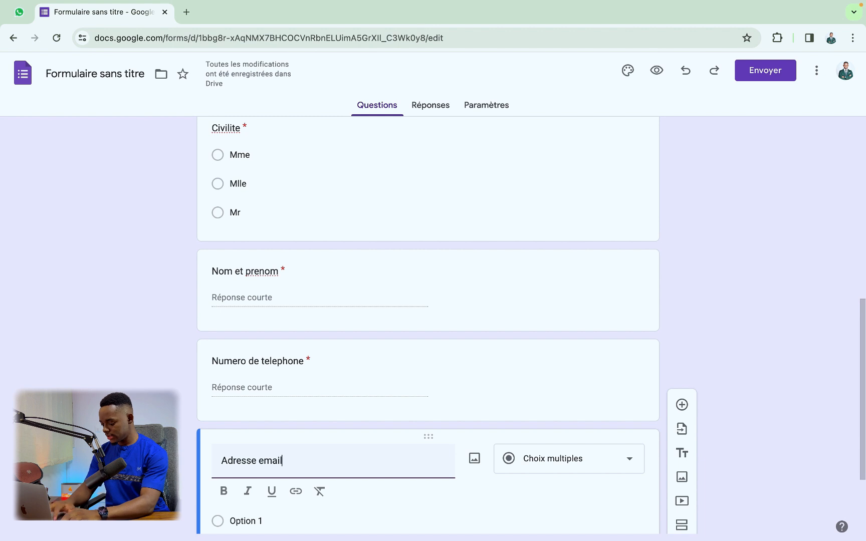
scroll(424, 462, down, 3)
click(589, 348)
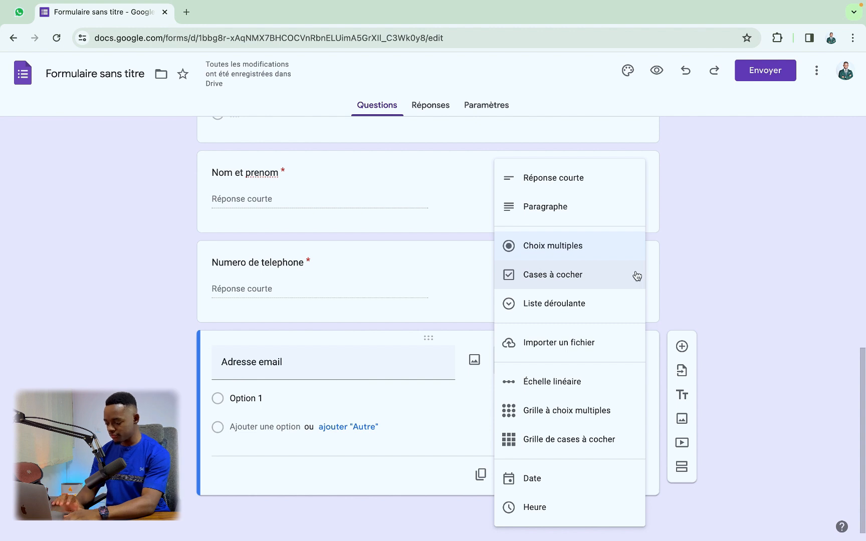
click(603, 176)
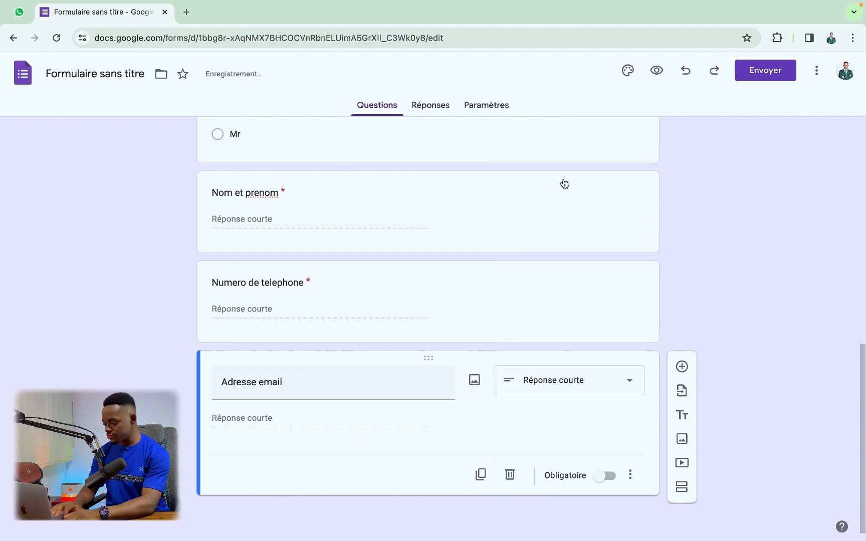
click(605, 475)
scroll(605, 371, up, 8)
scroll(604, 367, up, 2)
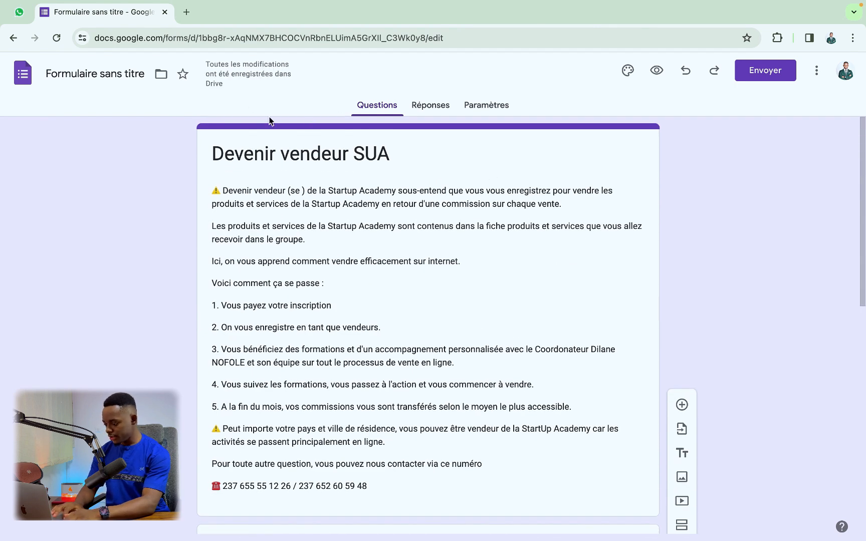
Step: Upload Bureau/Devenir vendeur SUA.jpg as the header image, cropped to its 'Vendeur SUA' slogan
click(628, 70)
scroll(742, 250, down, 1)
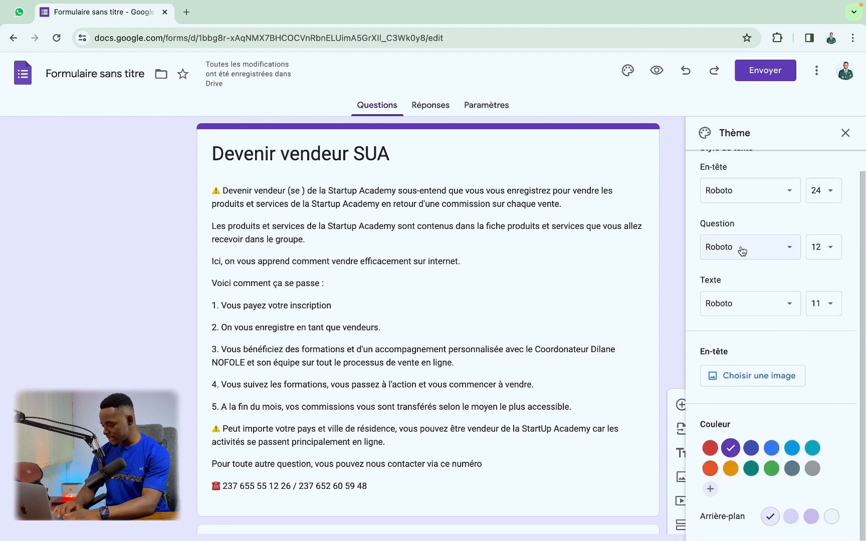
click(753, 377)
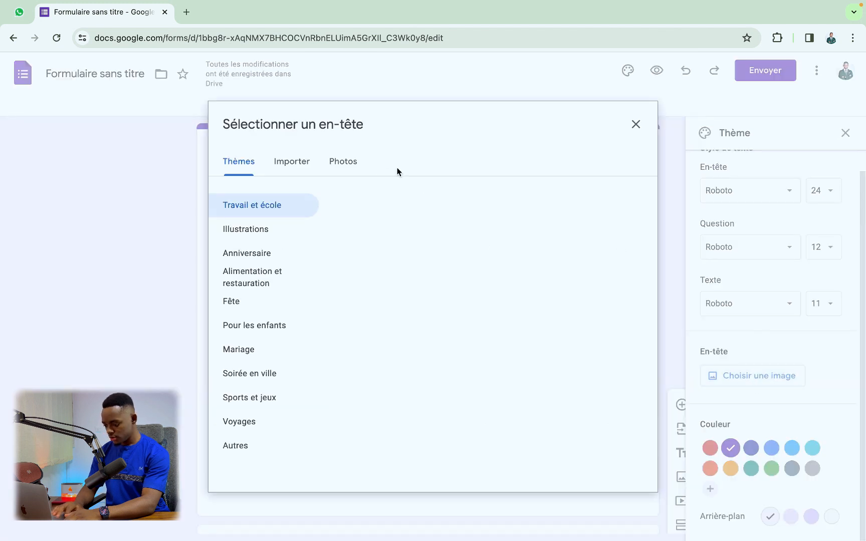
click(350, 162)
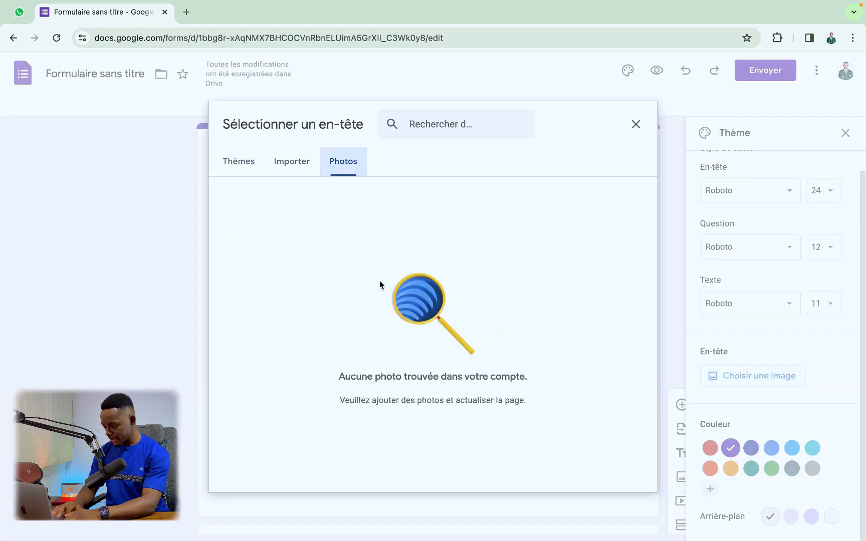
click(291, 166)
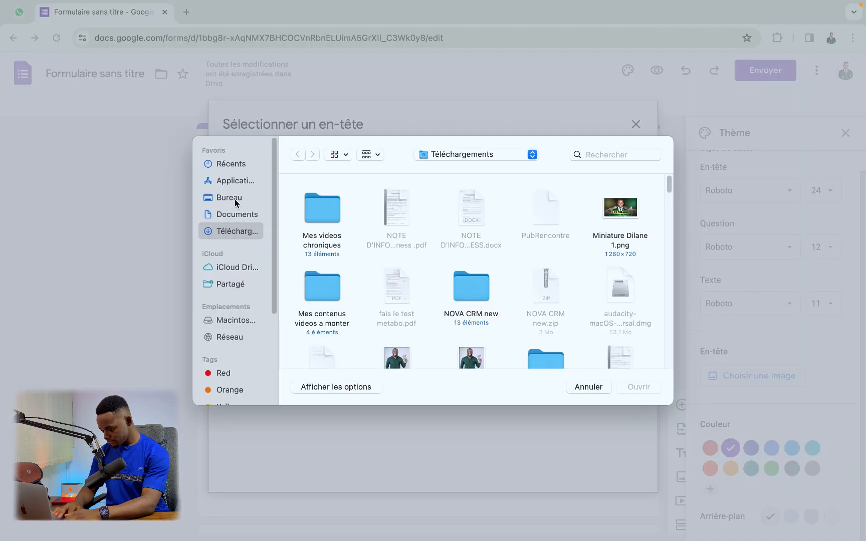
click(235, 199)
click(312, 218)
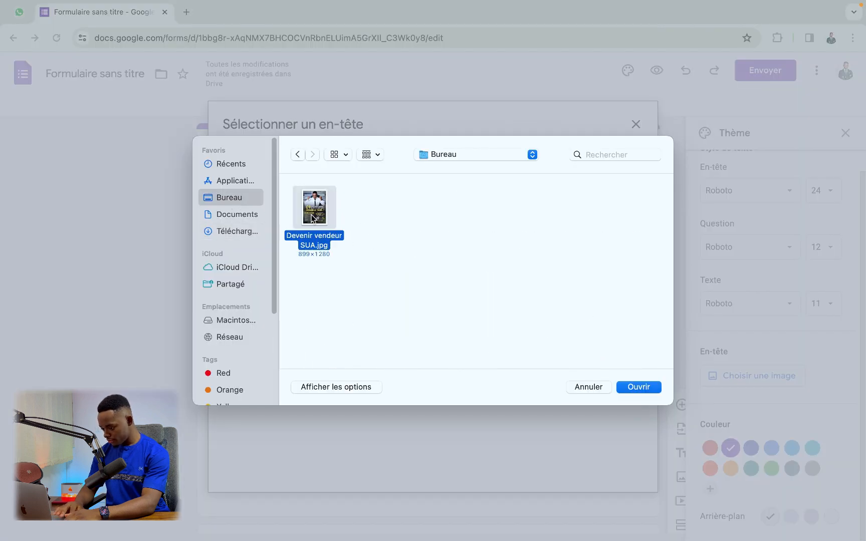
click(635, 387)
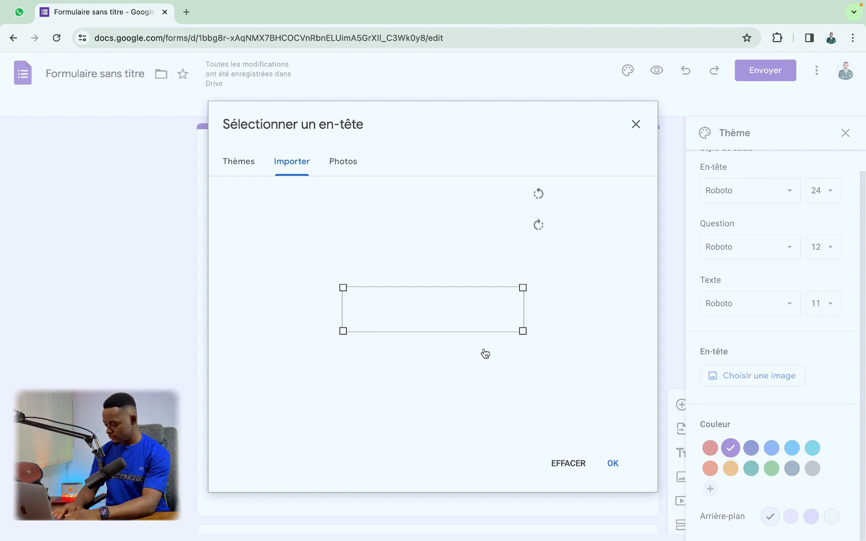
drag(440, 311, 468, 319)
Step: Confirm the cropped header and set the header title font to EB Garamond
click(611, 464)
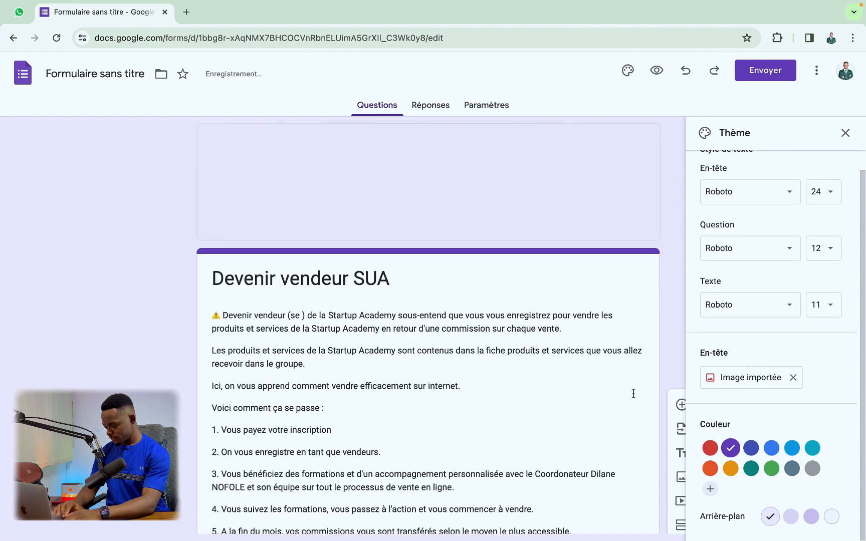
scroll(683, 369, down, 1)
click(774, 213)
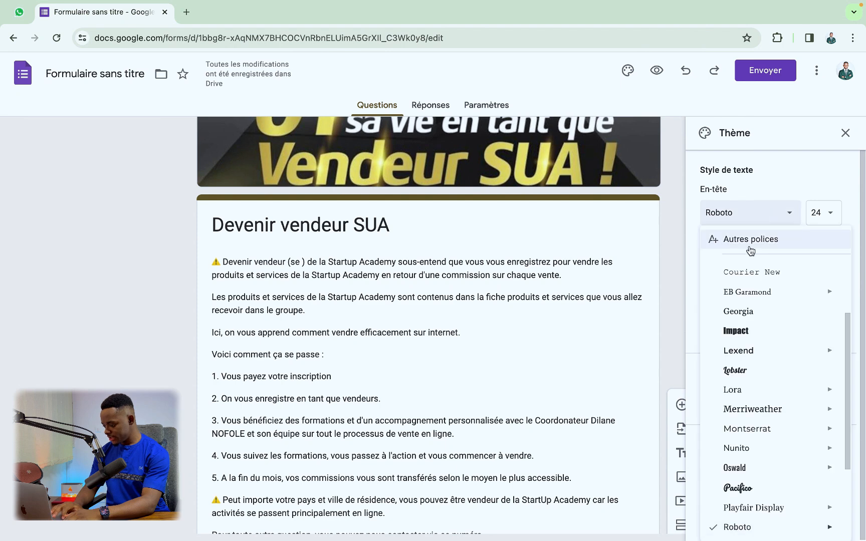
scroll(725, 299, up, 1)
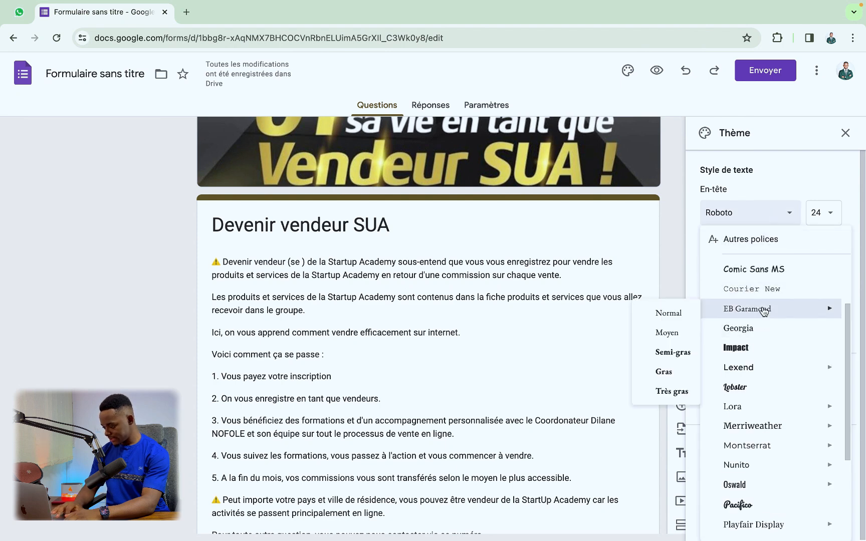
click(747, 308)
Step: Set the question text font to Nunito
scroll(489, 311, down, 3)
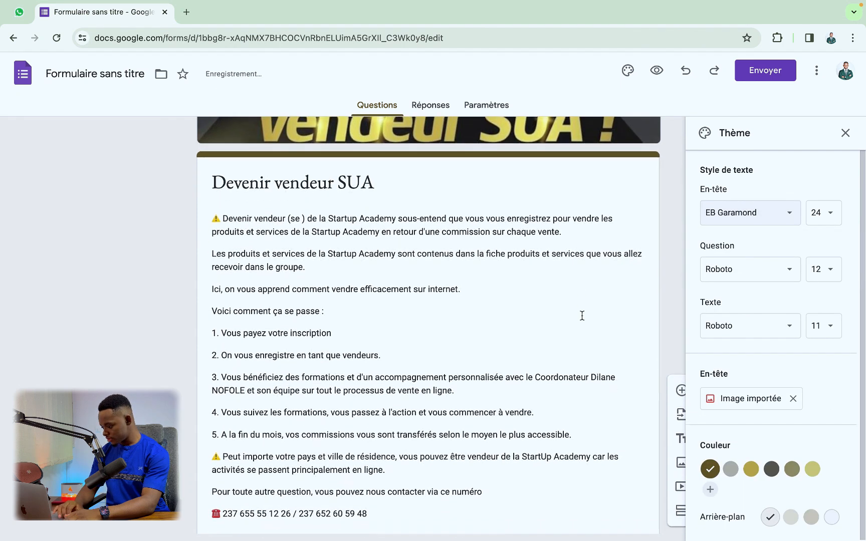
scroll(511, 389, down, 2)
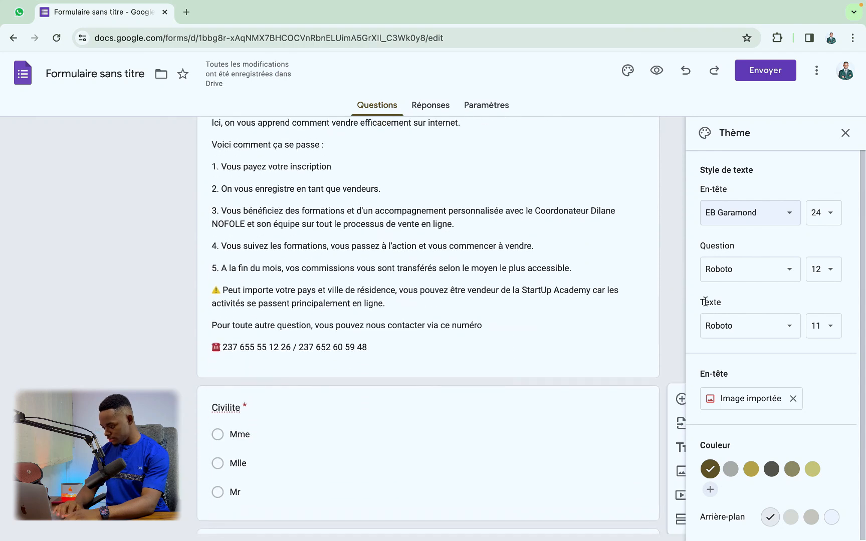
click(724, 285)
scroll(779, 372, up, 1)
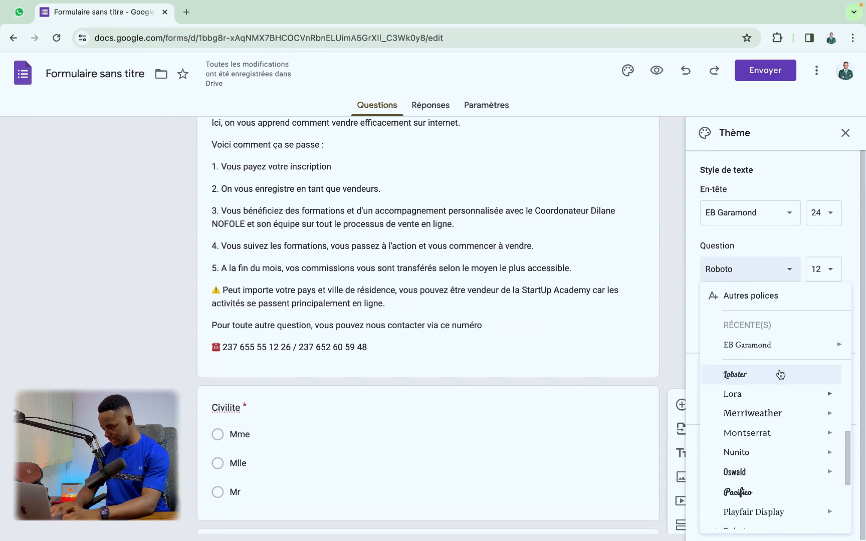
mouse_move(743, 409)
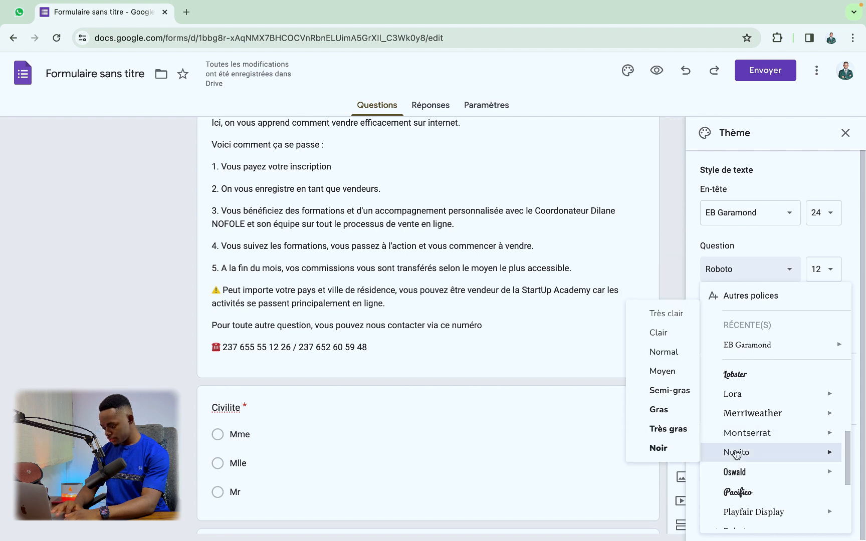
click(735, 452)
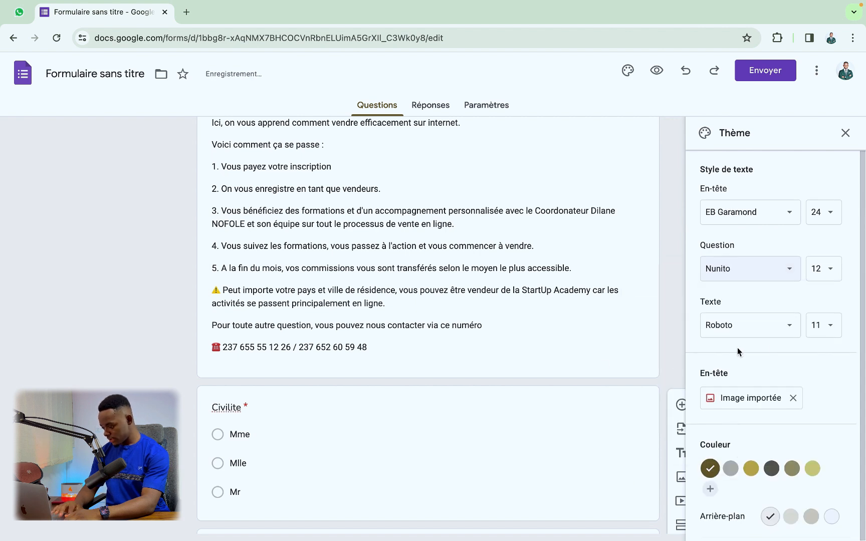
Step: Set the body text font to Georgia
click(746, 331)
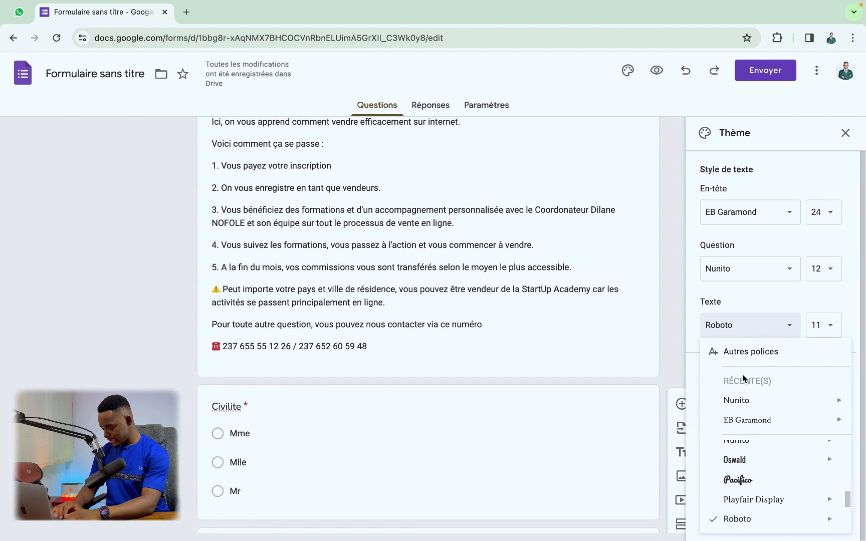
mouse_move(776, 459)
scroll(776, 471, up, 2)
scroll(776, 473, up, 5)
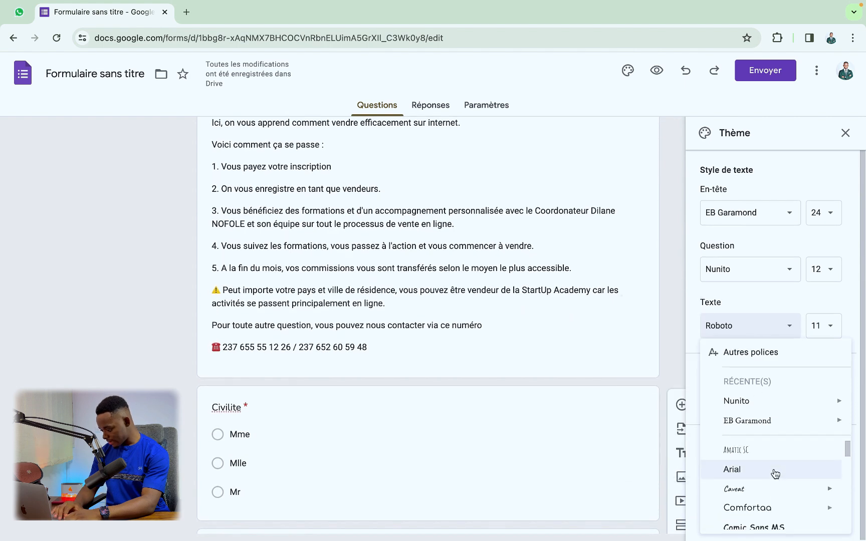
scroll(776, 474, down, 2)
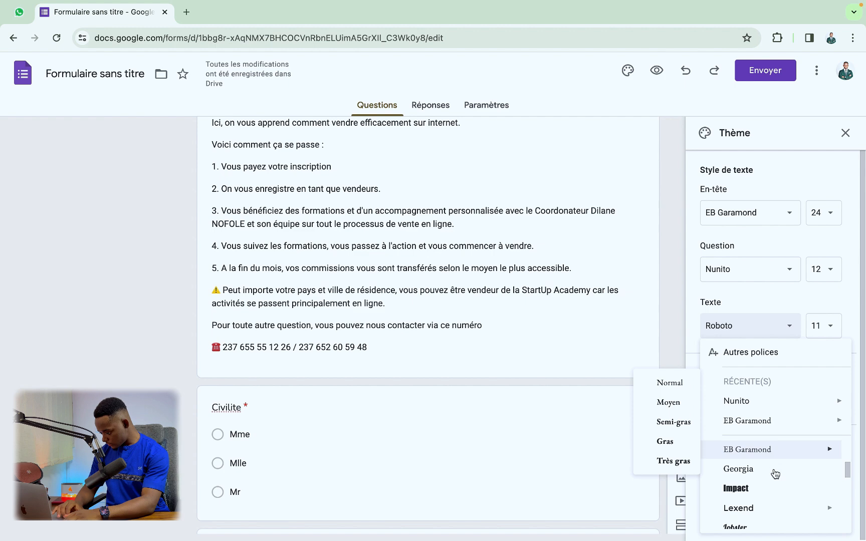
click(765, 468)
Step: Close the theme settings and go to the form's Réponses overview
scroll(625, 453, down, 3)
scroll(625, 454, down, 6)
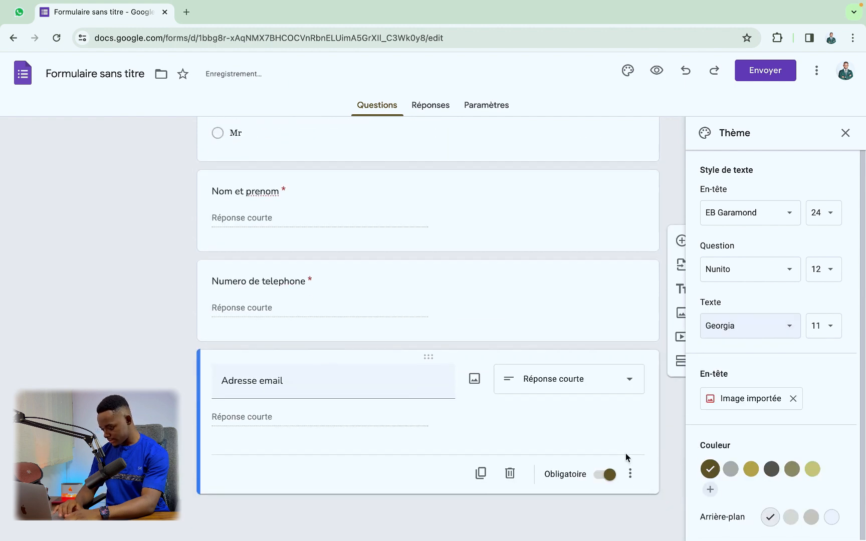
scroll(626, 401, up, 15)
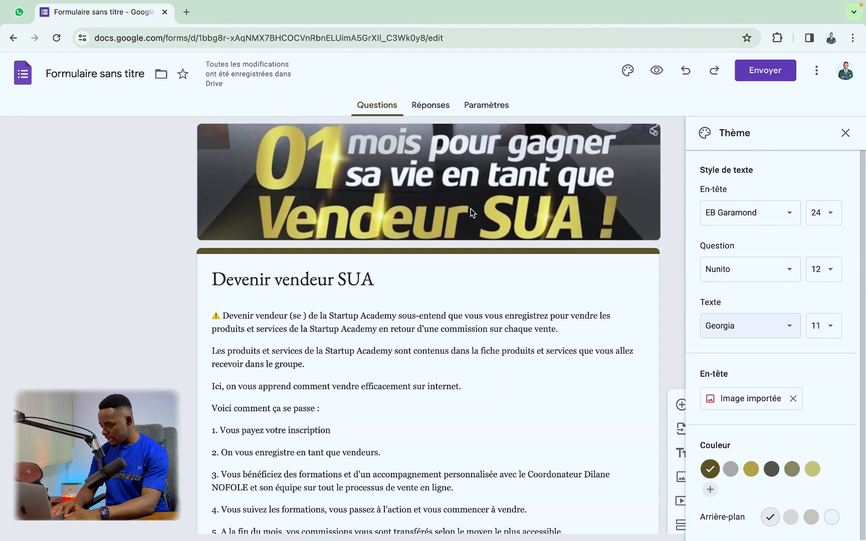
scroll(424, 200, down, 15)
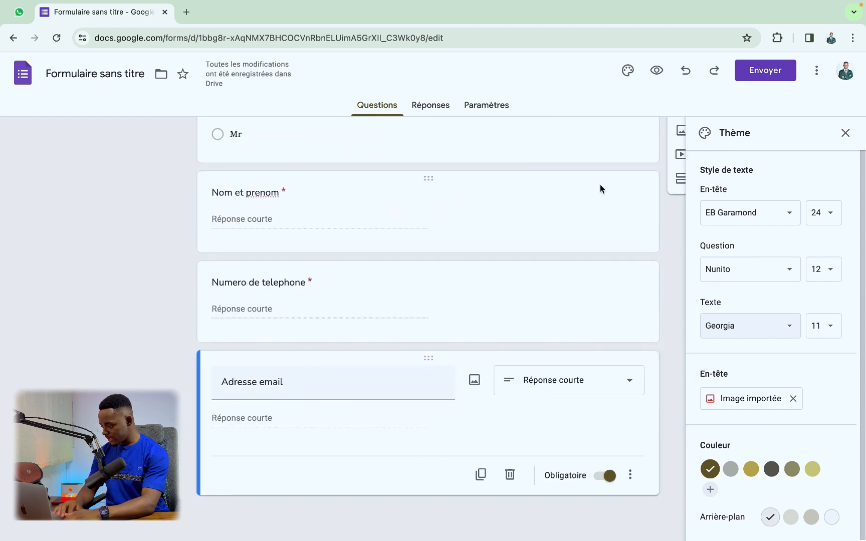
click(844, 134)
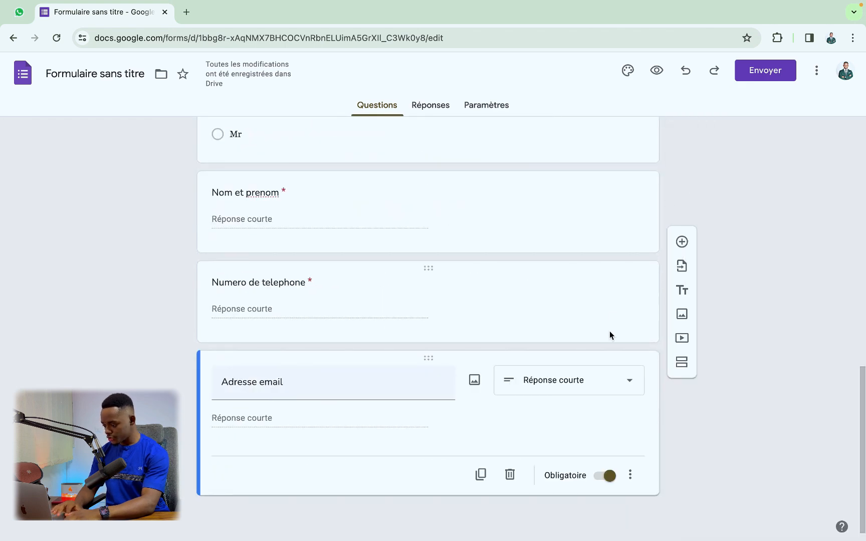
scroll(667, 311, up, 15)
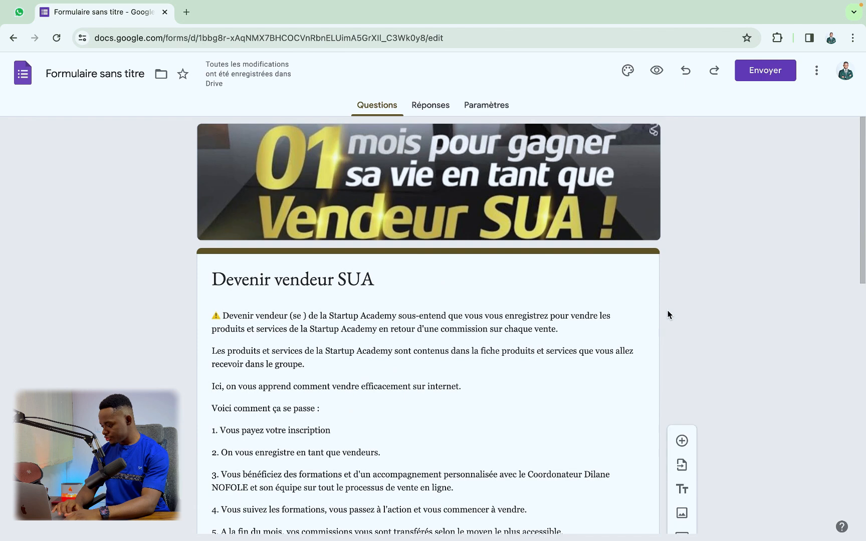
scroll(667, 314, down, 15)
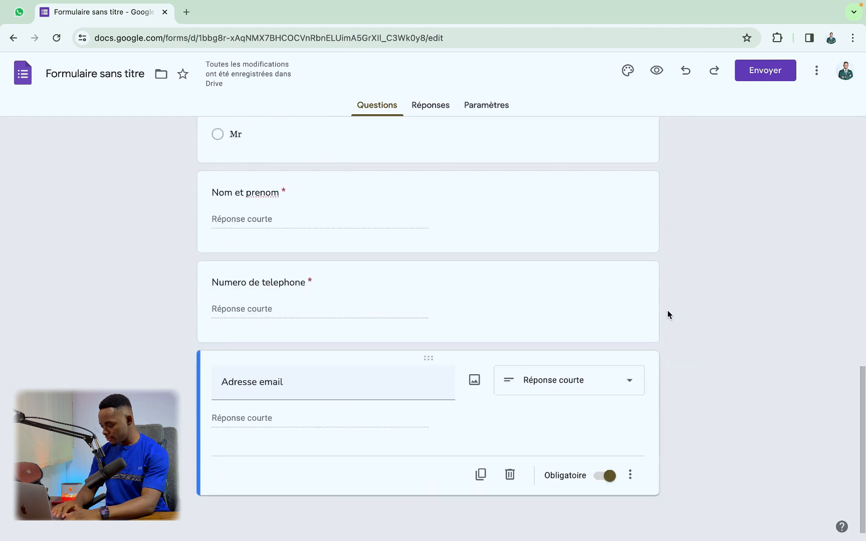
scroll(668, 315, up, 15)
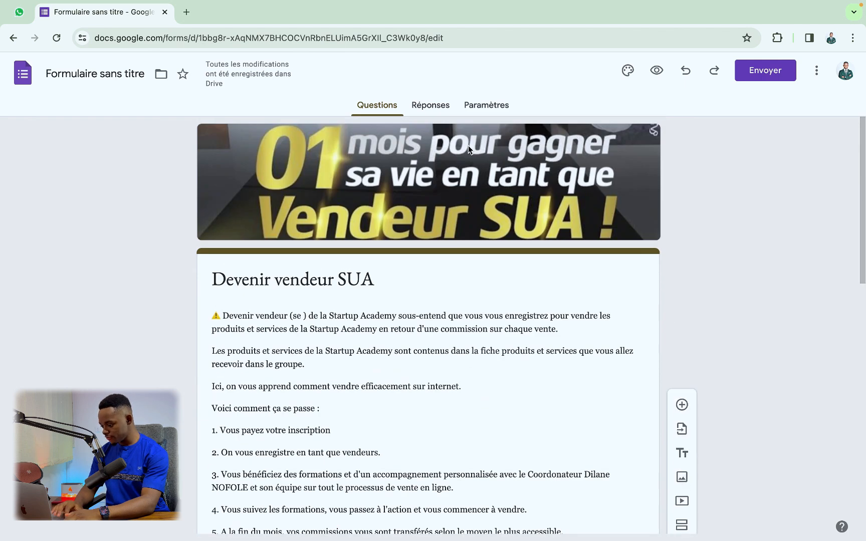
click(431, 107)
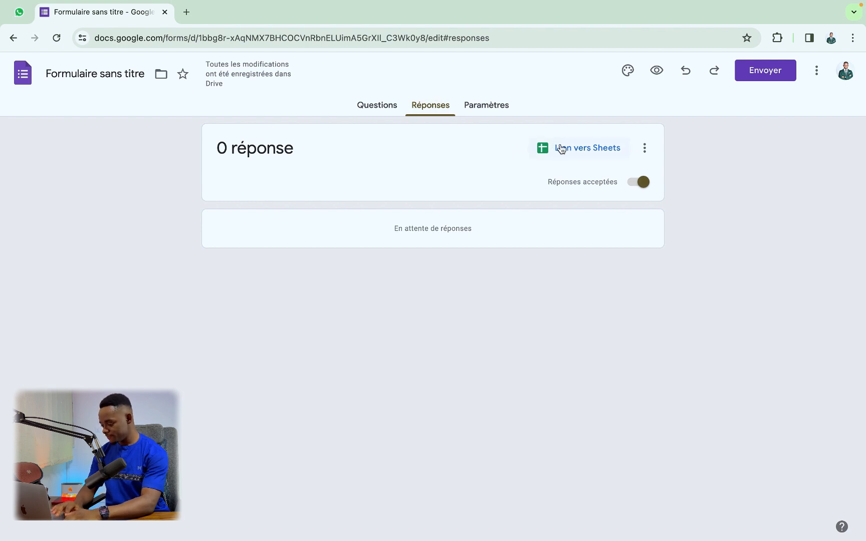
Step: Link responses to a new spreadsheet named 'devenir vendeur SUA'
click(552, 152)
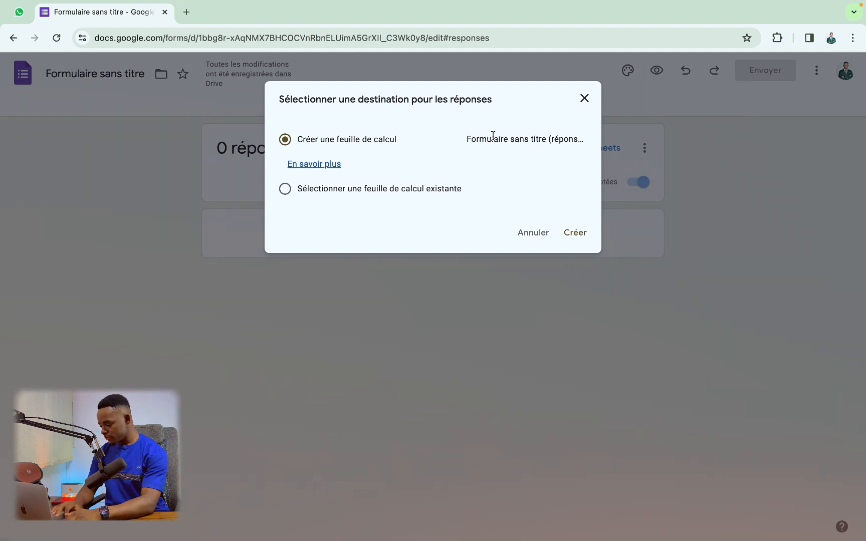
drag(466, 139, 591, 136)
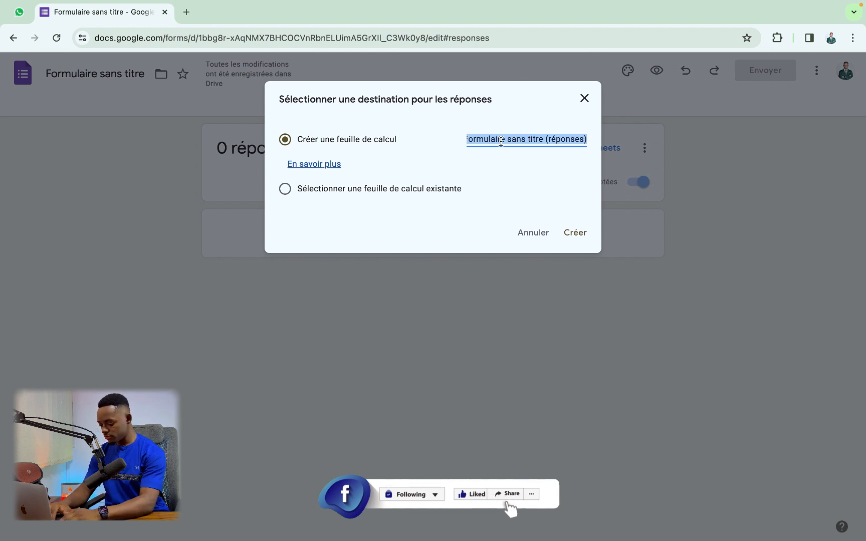
text(deben)
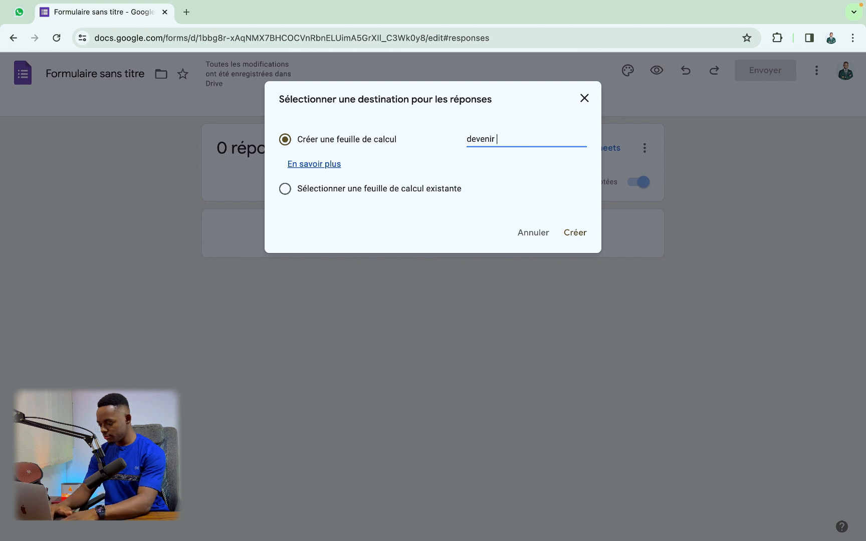
text(ir vendeur SUA)
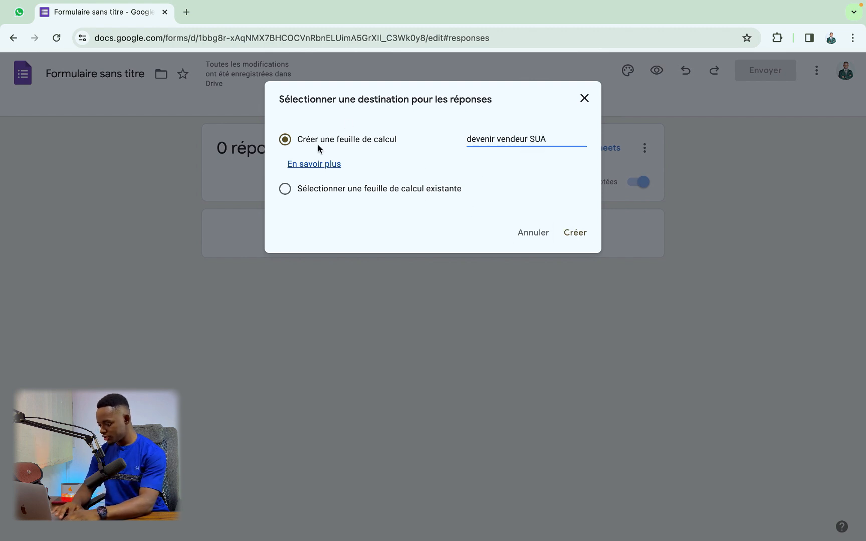
click(577, 240)
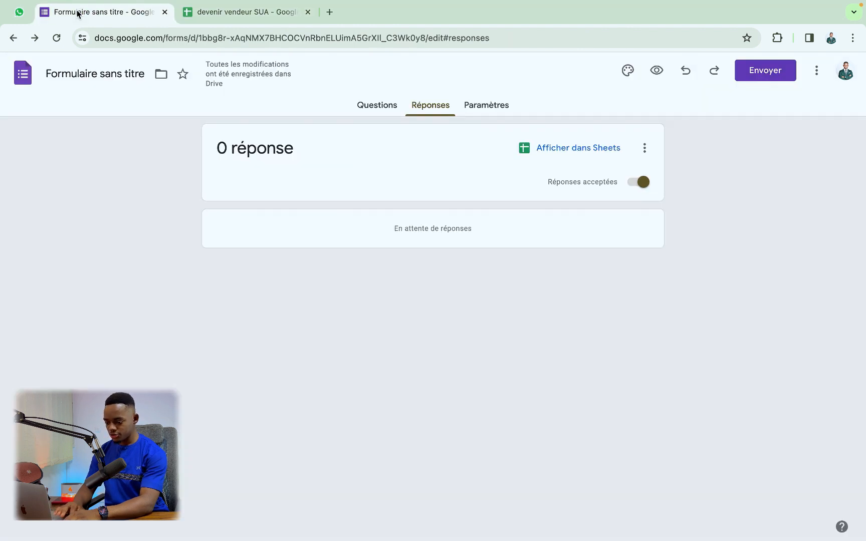
Step: Check the response sheet's question columns, then return to the form's browser tab
click(80, 12)
Step: Return from the responses overview to the Questions editor, scroll through the form, and open its respondent preview
click(384, 107)
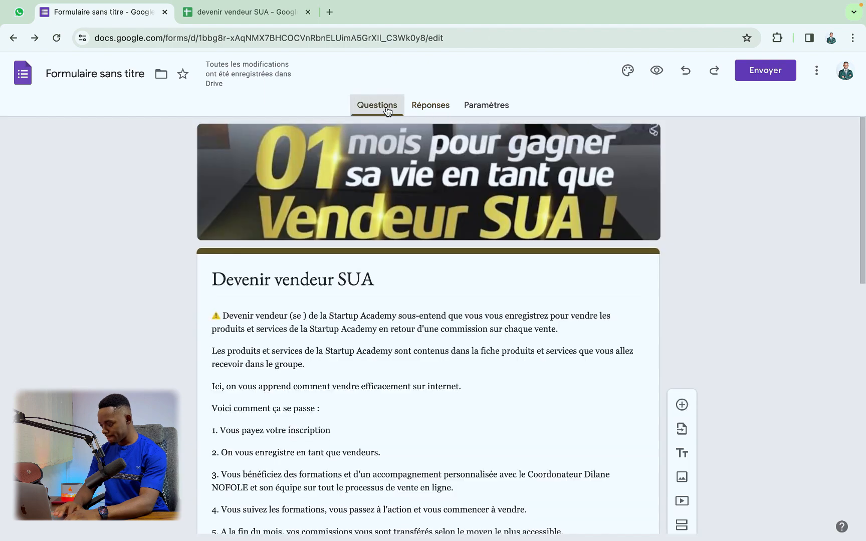
scroll(489, 153, down, 12)
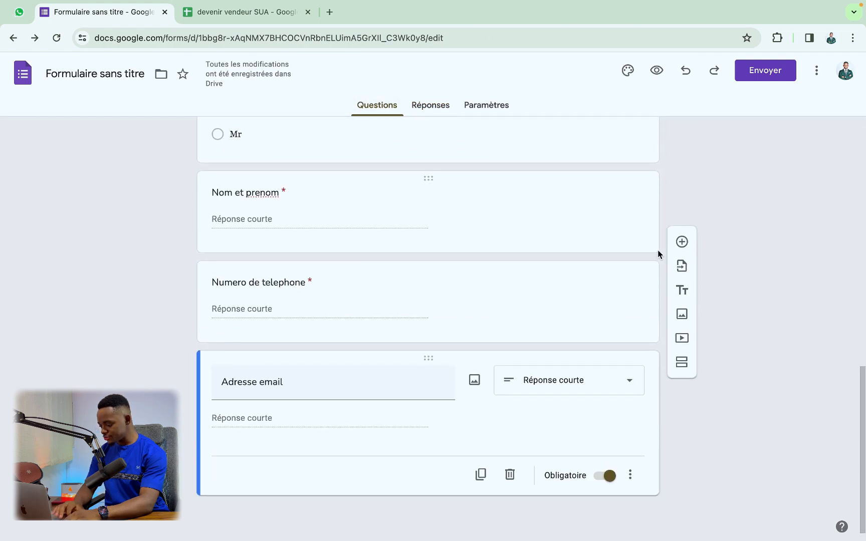
scroll(658, 249, up, 12)
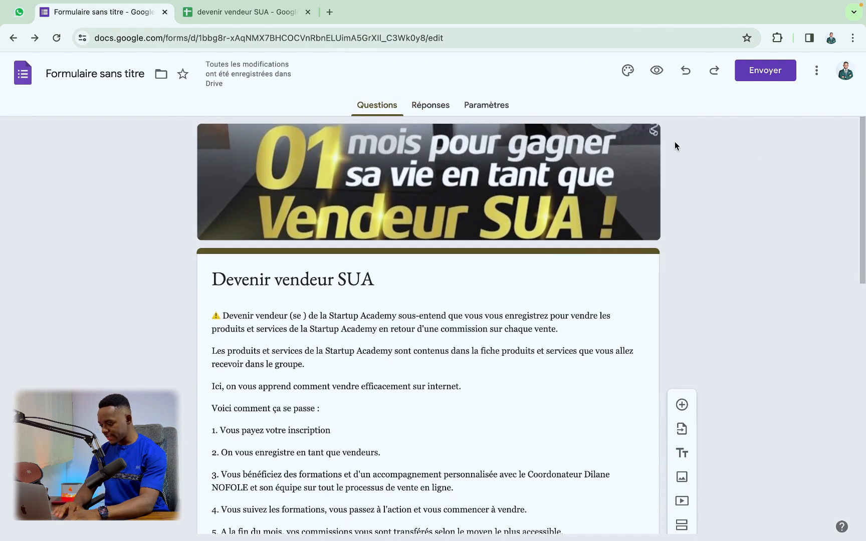
scroll(669, 219, down, 1)
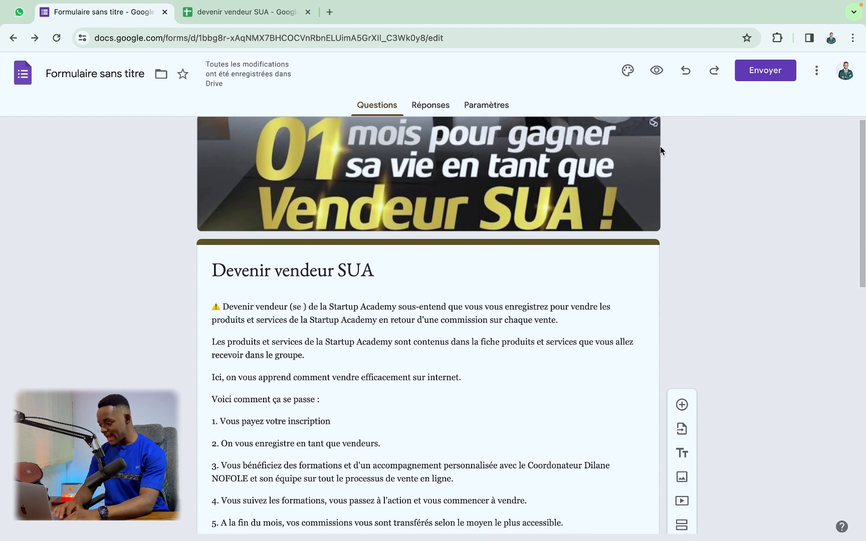
click(650, 80)
Step: Dismiss the auto-save notice, review the banner, description and four required questions, then return to the editor
scroll(496, 190, down, 15)
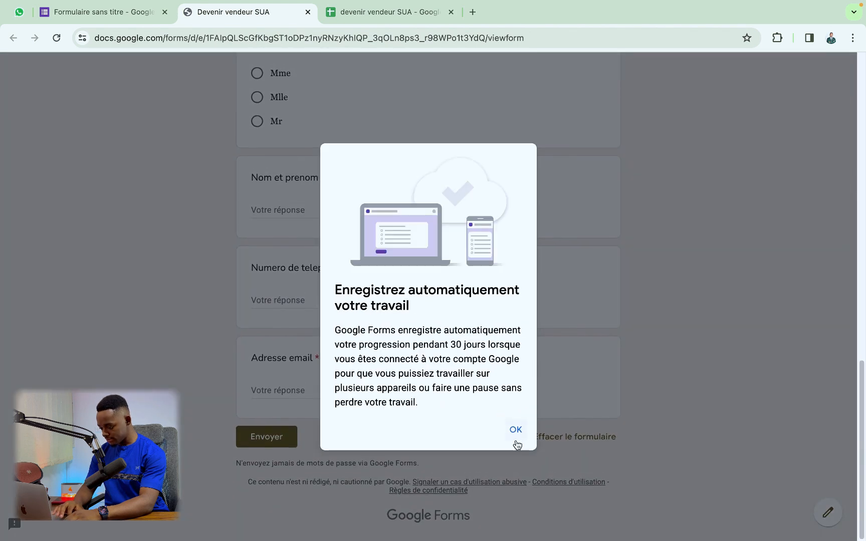
click(516, 438)
scroll(533, 383, up, 3)
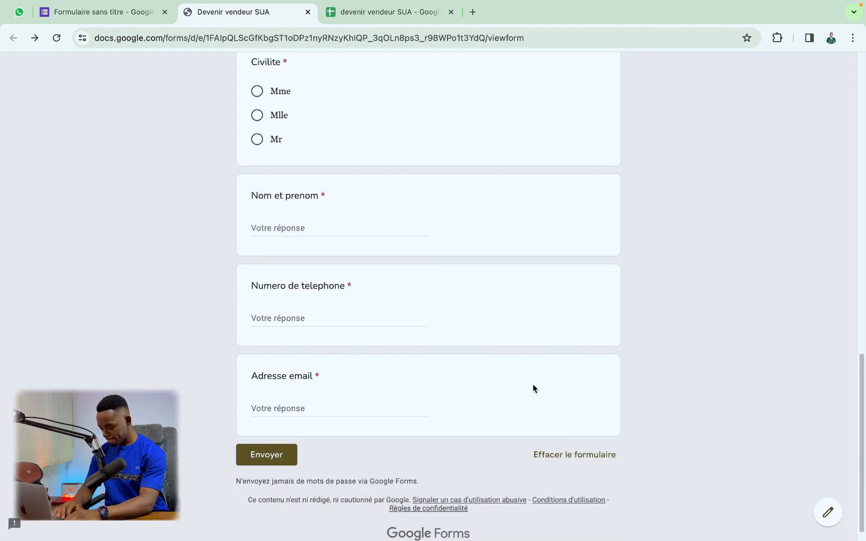
scroll(532, 384, up, 12)
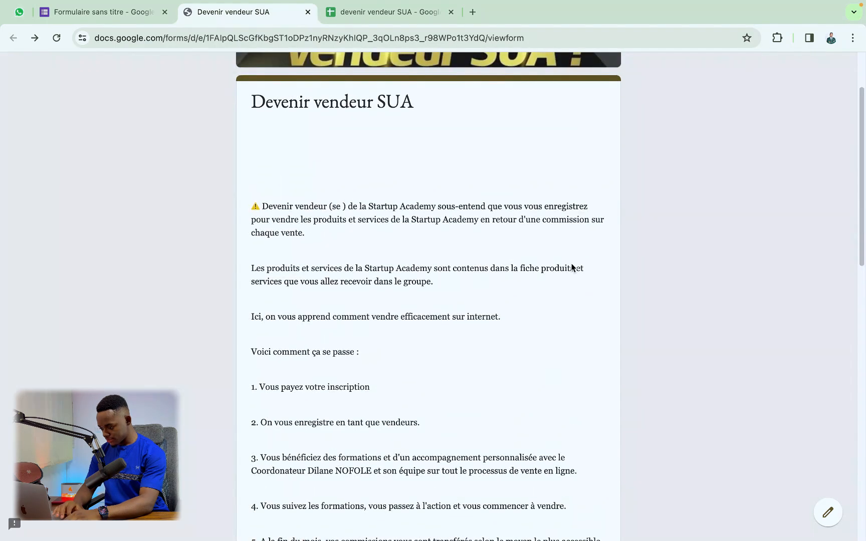
scroll(485, 221, down, 15)
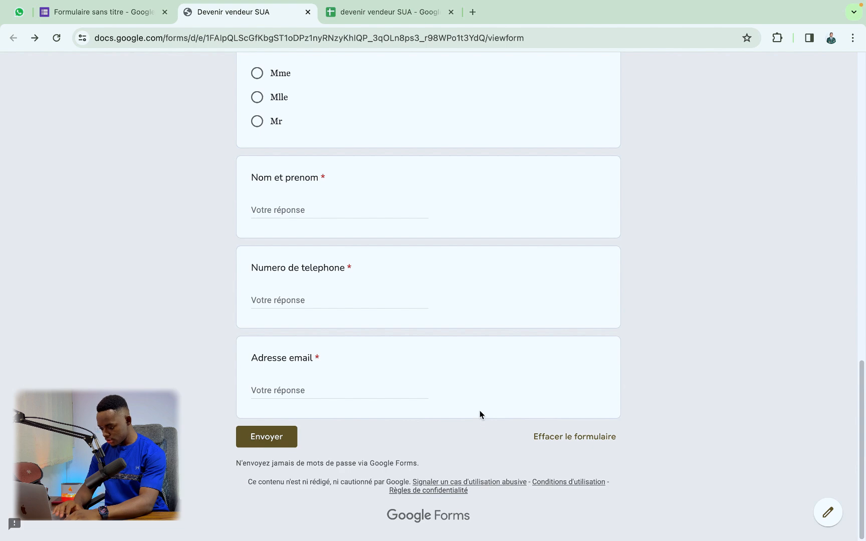
scroll(479, 414, up, 15)
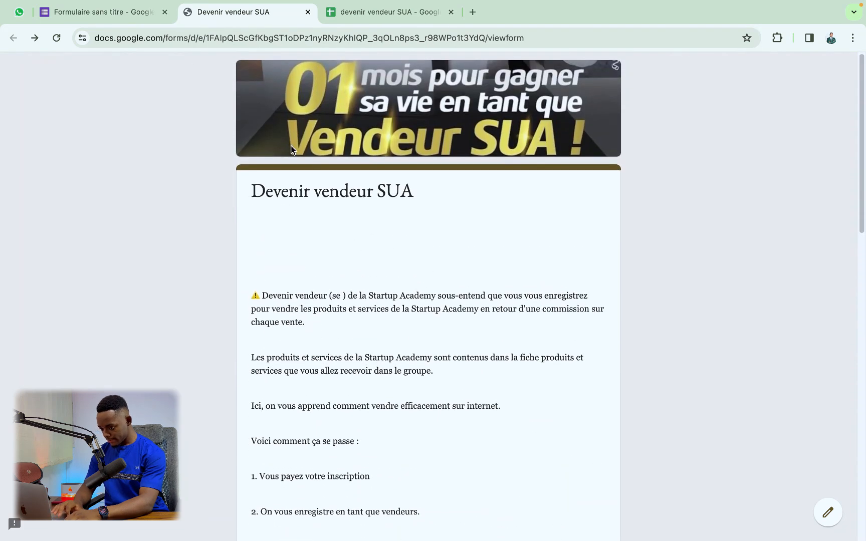
click(126, 12)
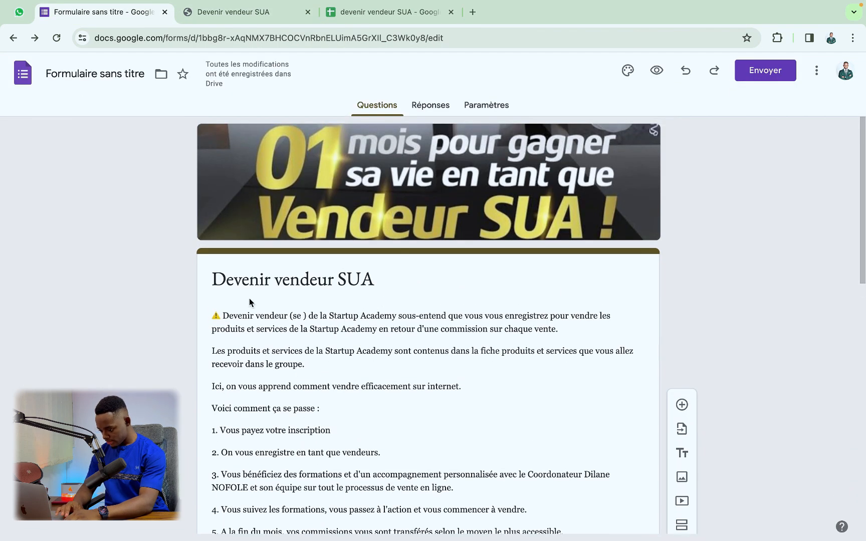
Step: Select and then deselect the form's title and description text, and scroll through the editor
click(249, 299)
click(213, 335)
click(212, 325)
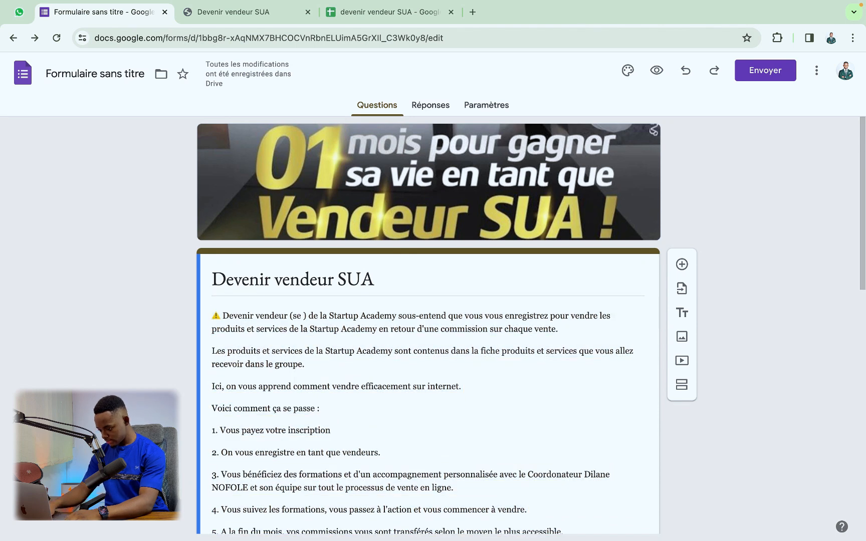
scroll(370, 286, down, 1)
scroll(369, 286, up, 1)
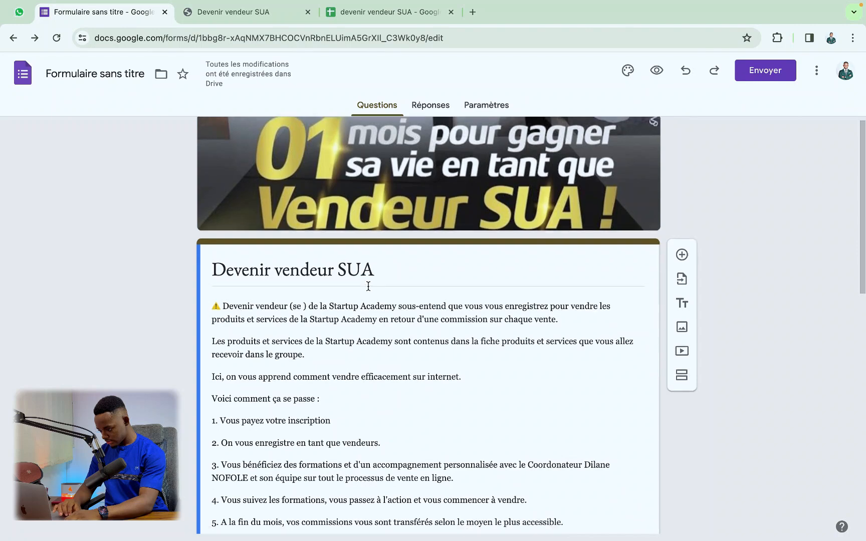
scroll(369, 286, down, 10)
scroll(368, 289, down, 2)
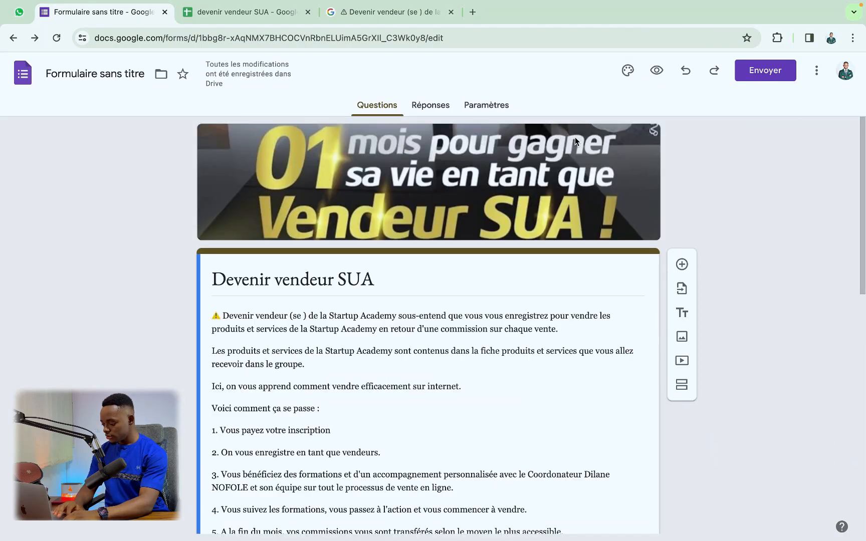
Step: Generate a pre-filled link from the more-options menu, then switch back to the editor tab
click(816, 70)
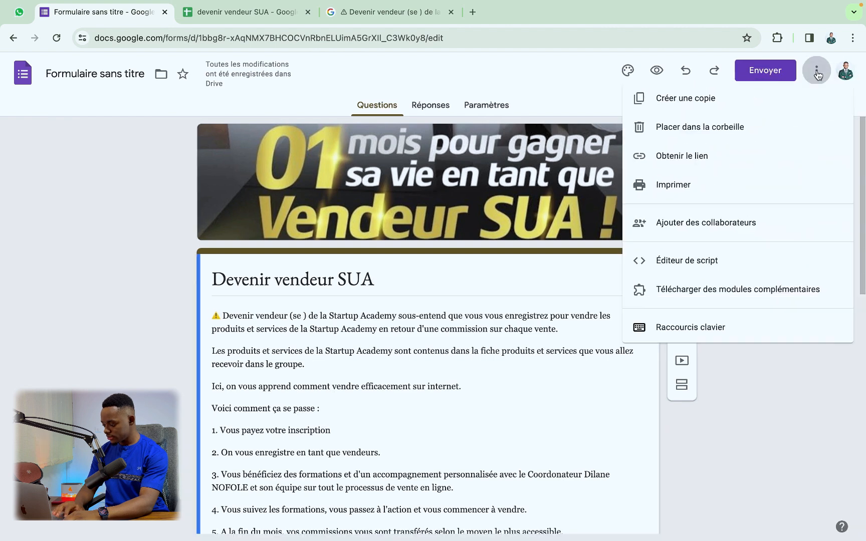
click(680, 163)
scroll(455, 315, down, 15)
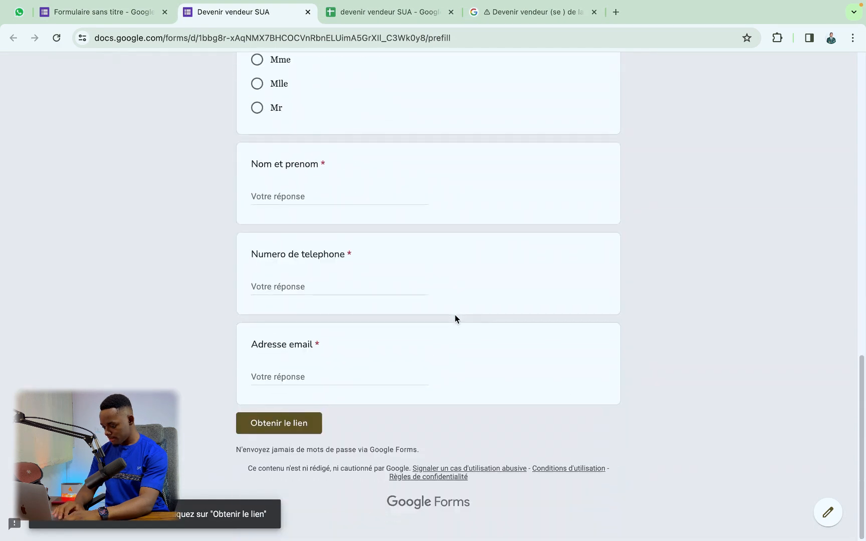
click(298, 440)
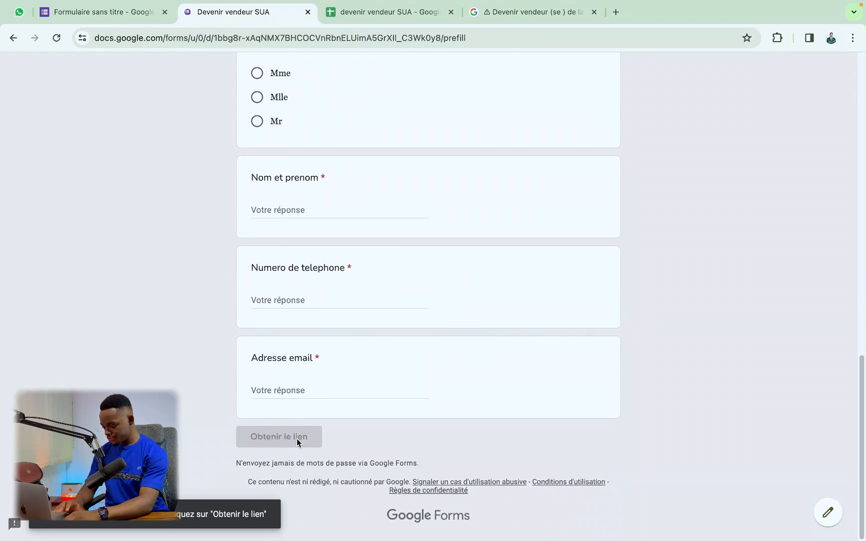
scroll(340, 354, down, 14)
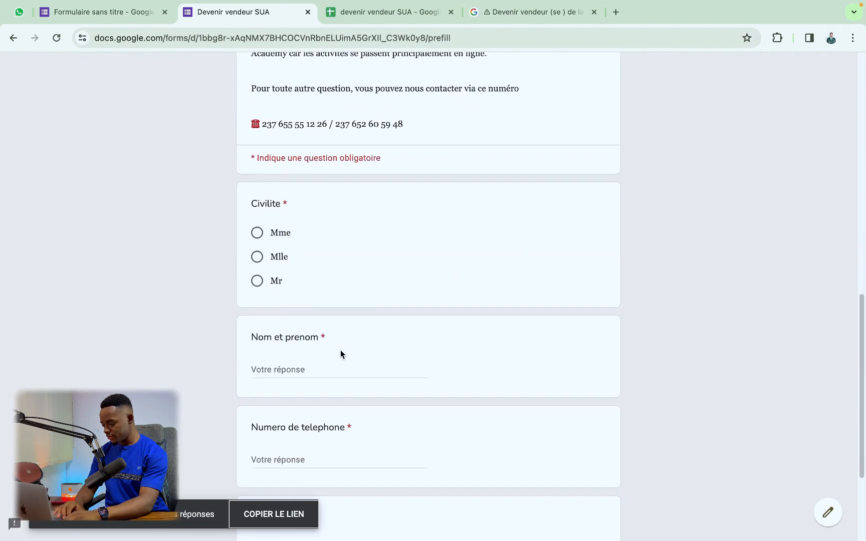
key(ctrl+shift+Tab)
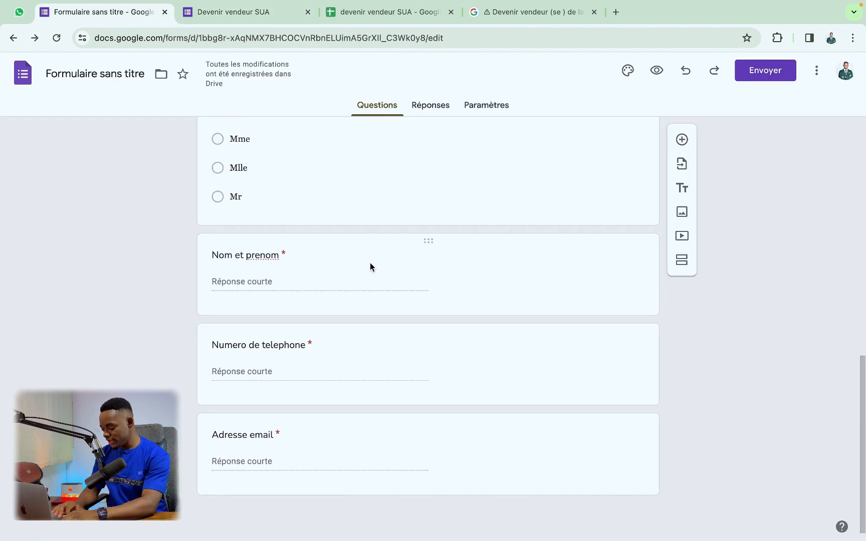
scroll(370, 263, up, 10)
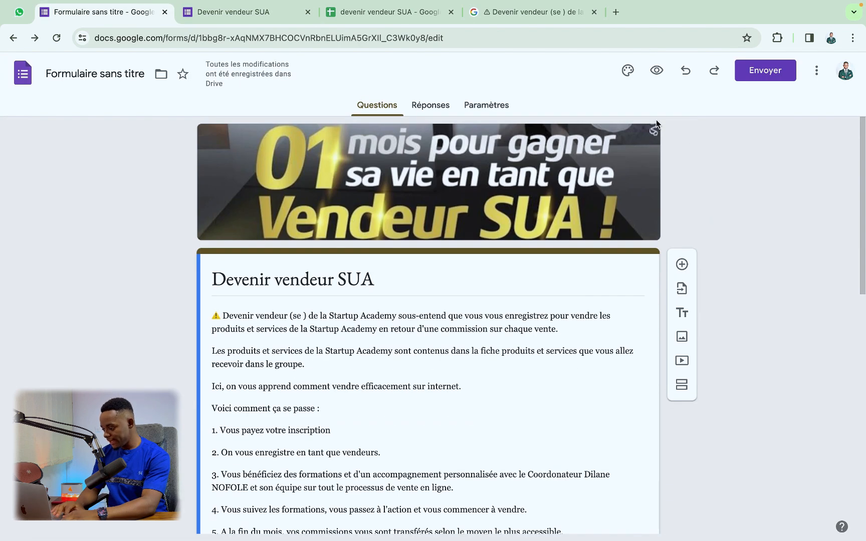
Step: In the respondent preview, choose Mr for Civilite and enter a full name in capitals
click(656, 71)
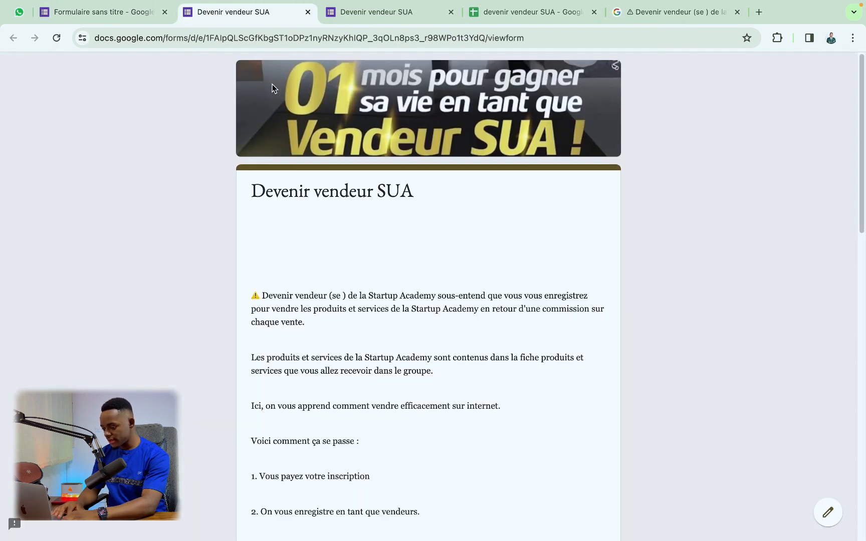
scroll(344, 225, down, 10)
scroll(344, 225, down, 2)
scroll(361, 201, up, 15)
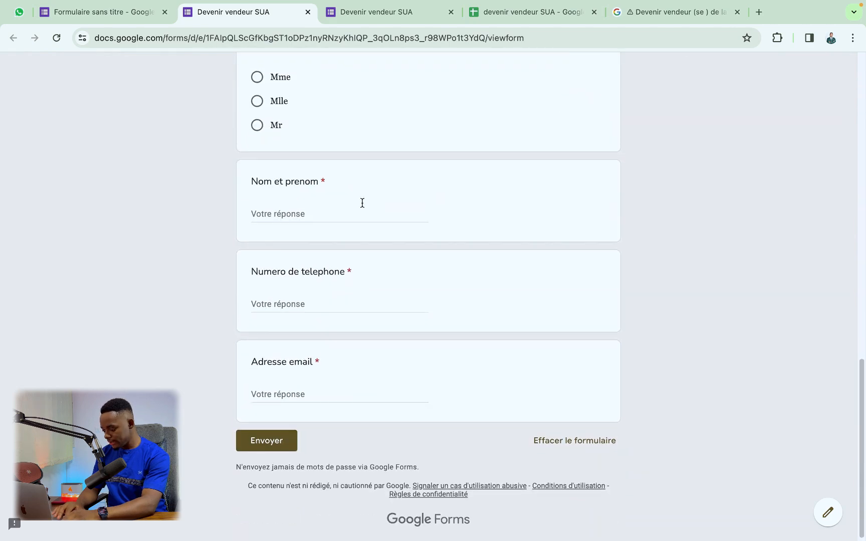
scroll(346, 215, down, 10)
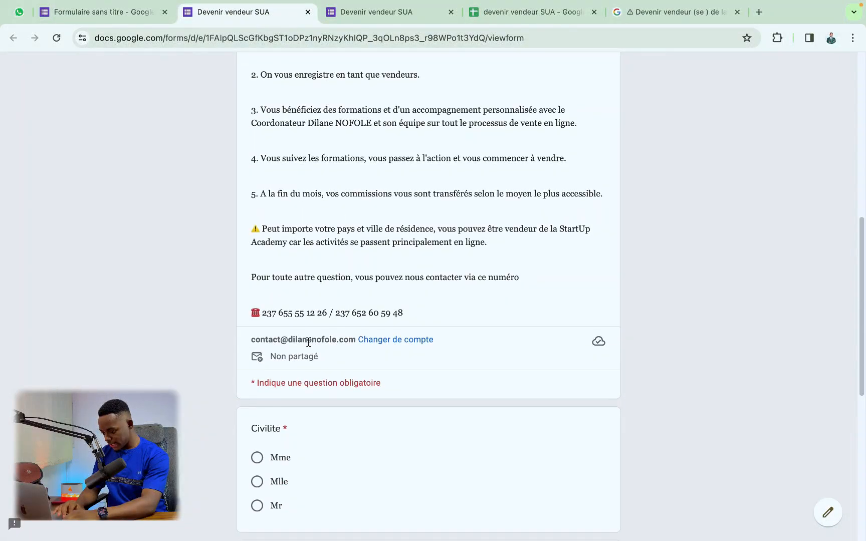
click(258, 354)
click(295, 431)
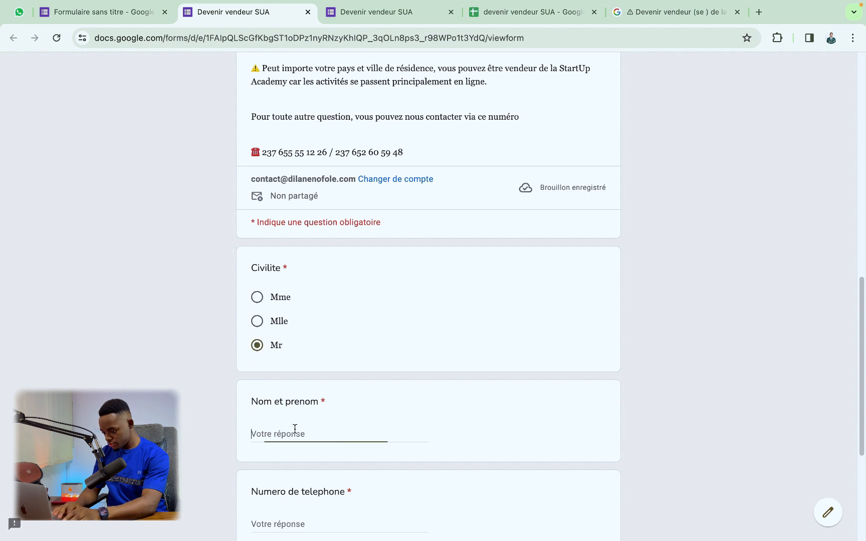
key(Caps_Lock)
text(NOFO)
key(BackSpace)
key(BackSpace)
text(D)
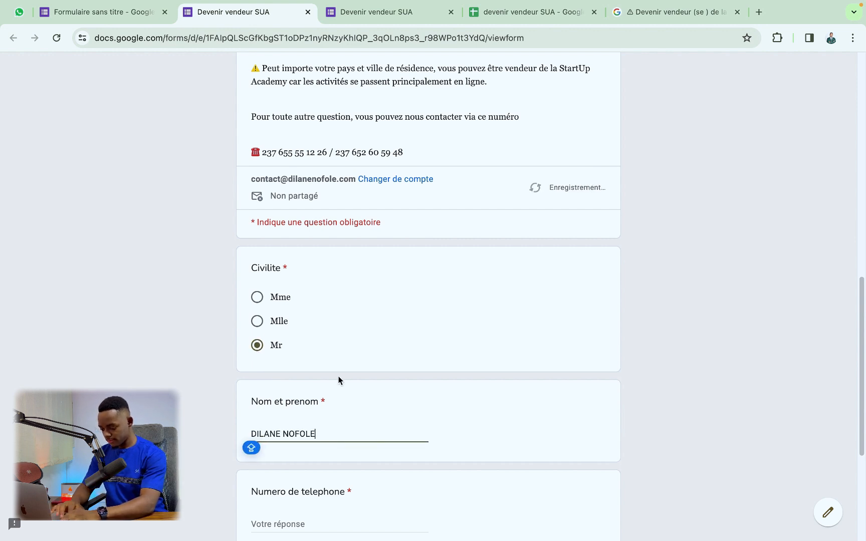
scroll(330, 384, down, 2)
Step: Enter a phone number and an e-mail address, submit the response, and open the linked sheet
click(276, 433)
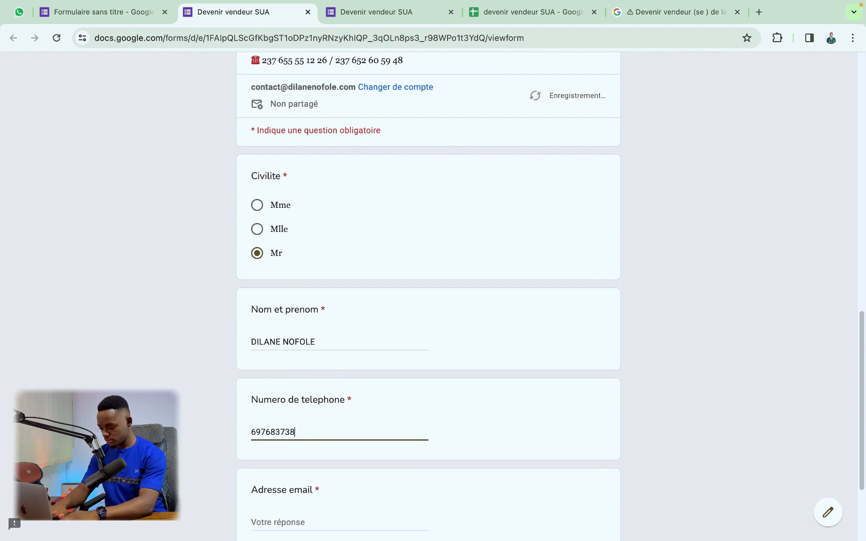
scroll(279, 384, down, 3)
click(279, 385)
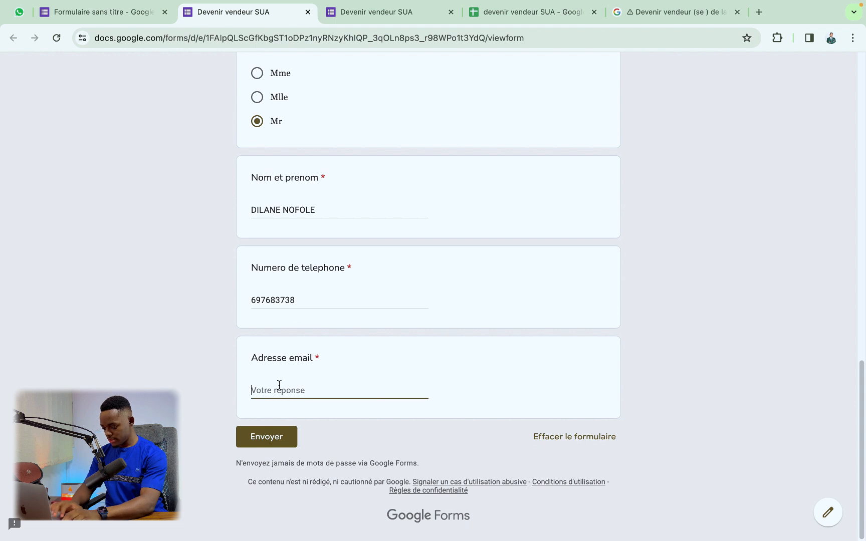
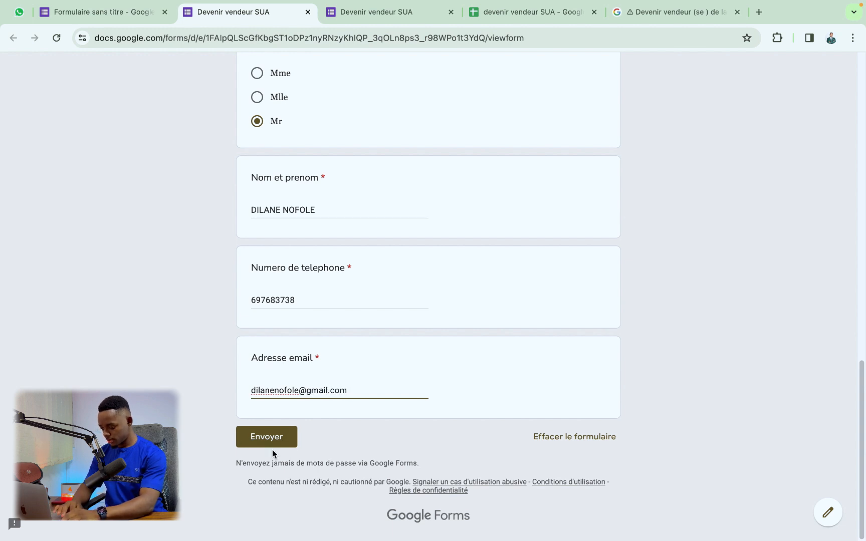
click(283, 444)
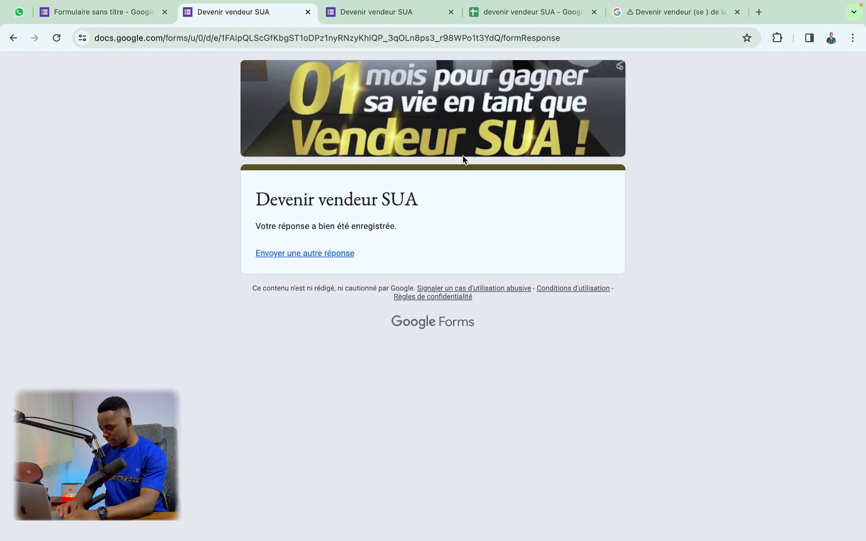
click(507, 11)
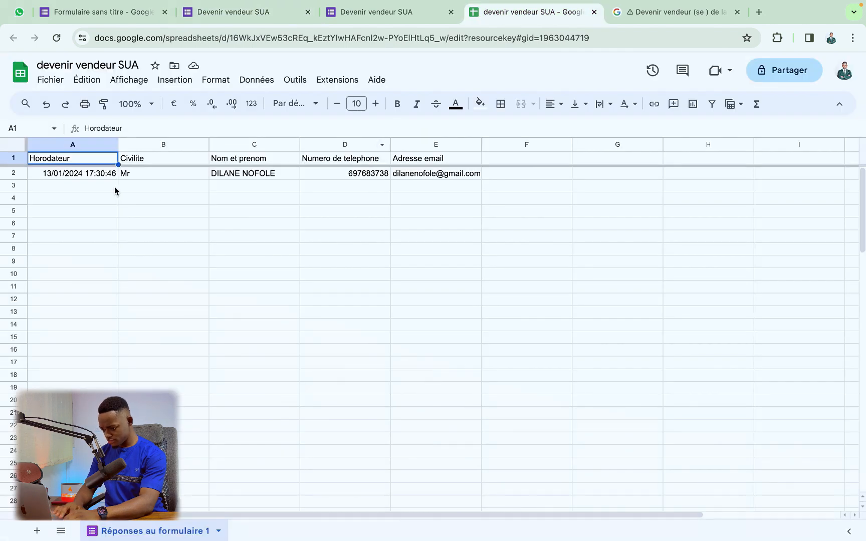
Step: Start another response, close the extra form copy, choose Mr and enter a short name
click(275, 16)
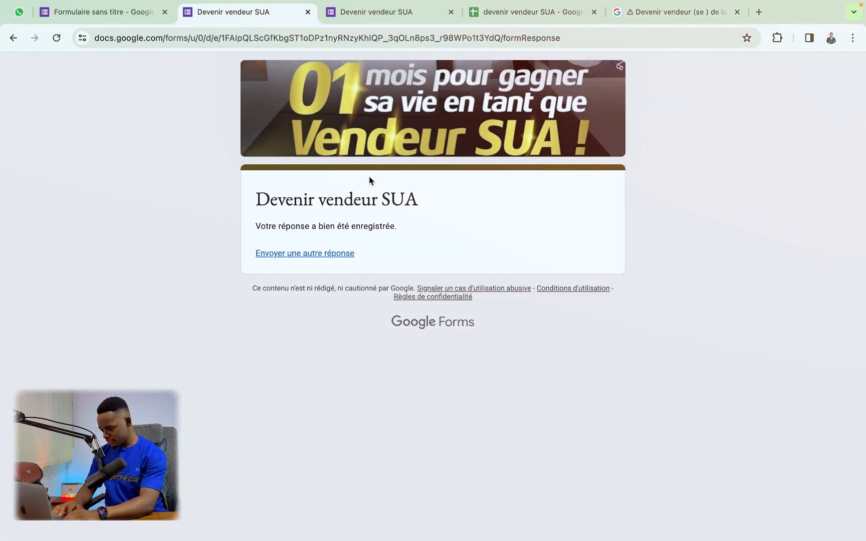
click(311, 253)
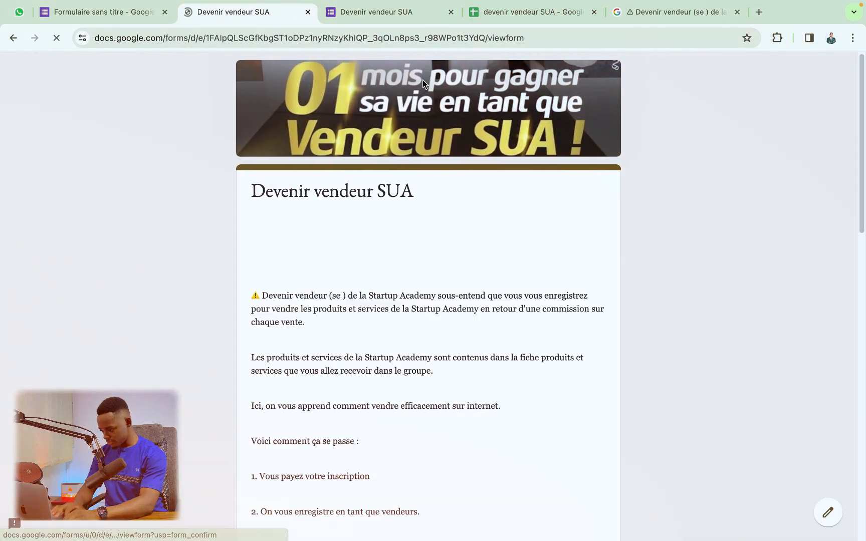
click(451, 12)
scroll(381, 148, down, 12)
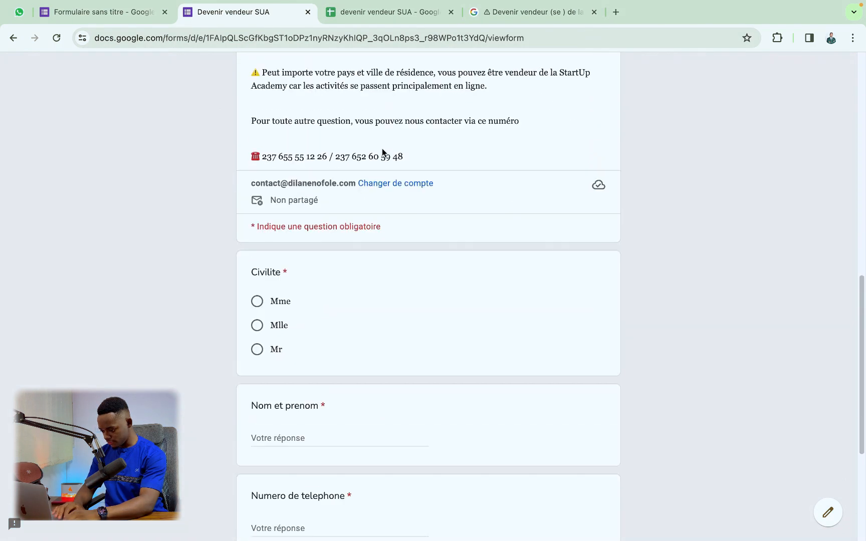
click(257, 349)
click(272, 439)
text(Coordo)
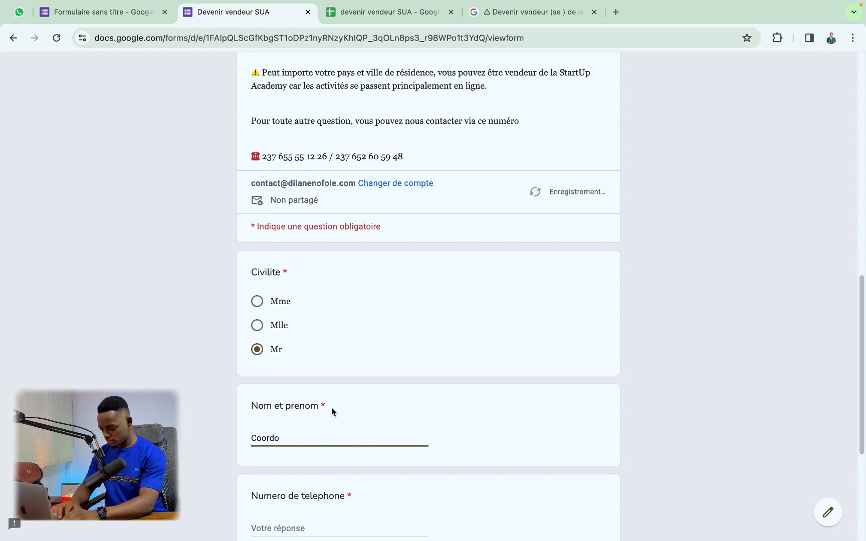
scroll(309, 421, down, 2)
Step: Enter a phone number and a dummy e-mail address, submit, and open the responses sheet
click(301, 428)
text(67)
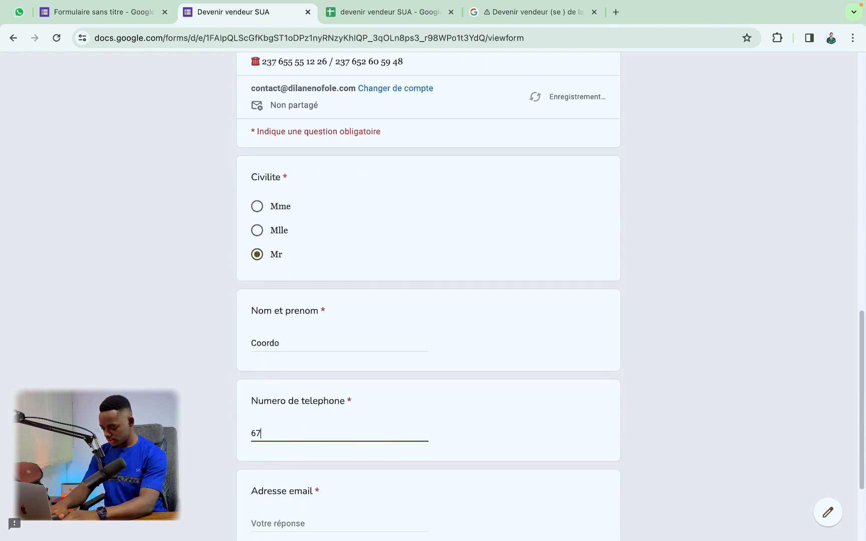
text(2834)
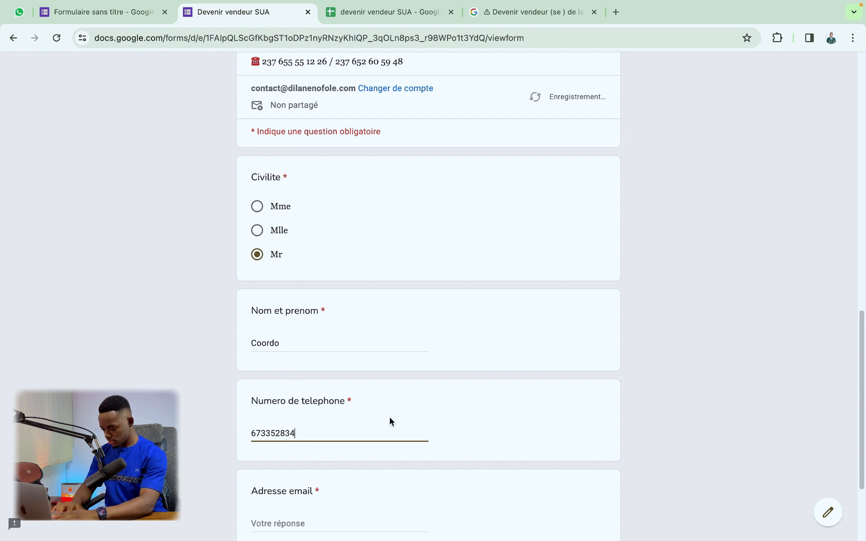
scroll(358, 436, down, 3)
click(348, 398)
text(diklajkfdsa)
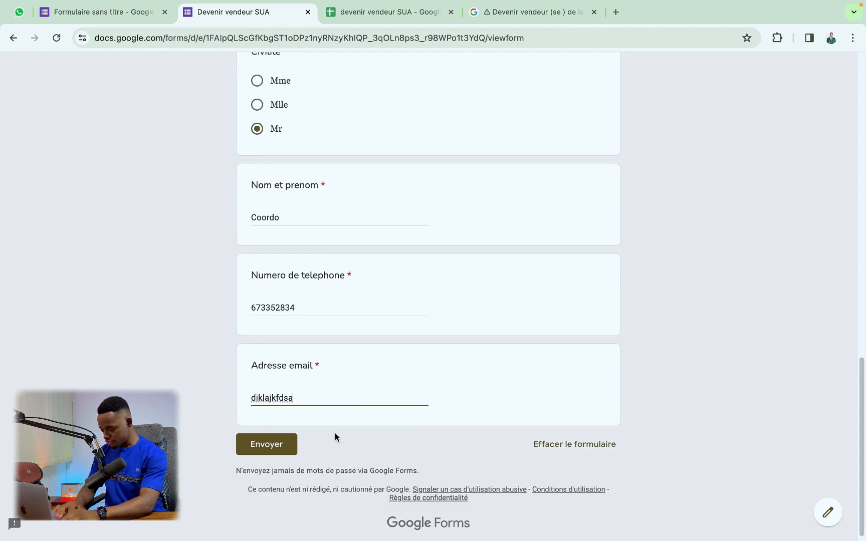
click(277, 446)
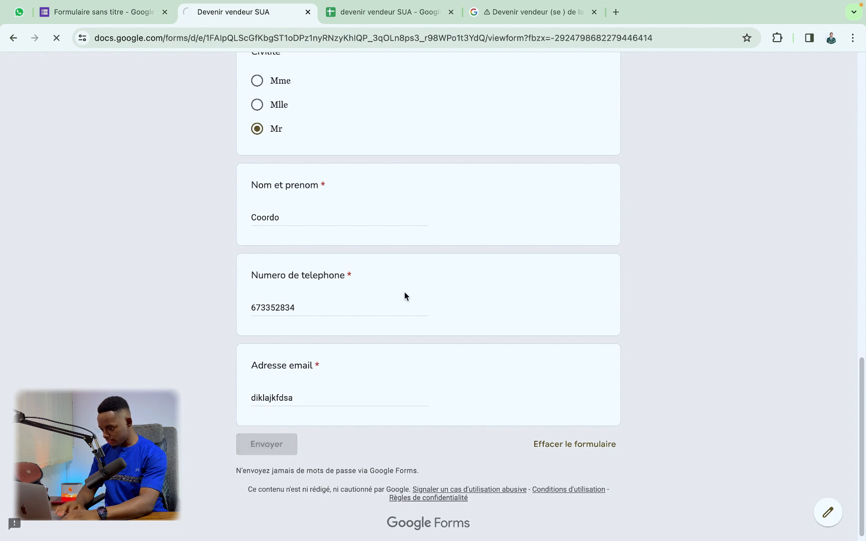
click(379, 14)
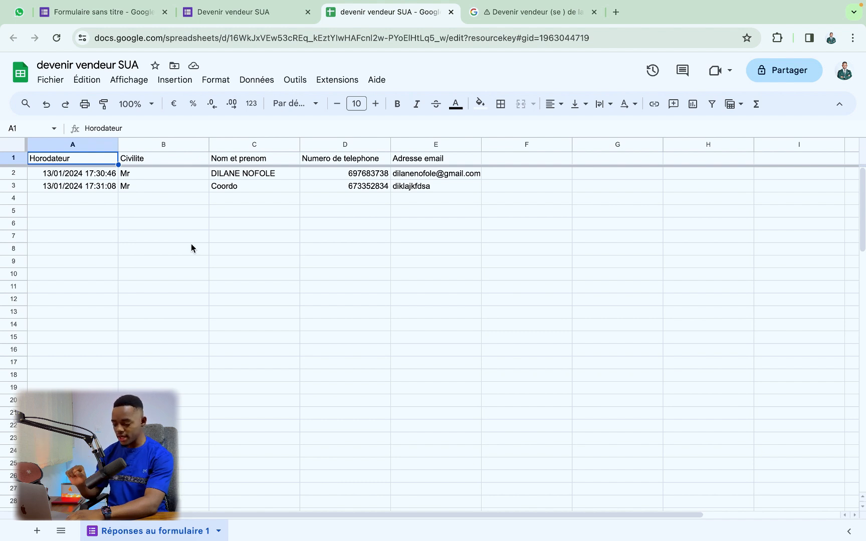
Step: Narrow the Civilite column B to fit its short Mr entries in the response sheet
drag(209, 145, 173, 145)
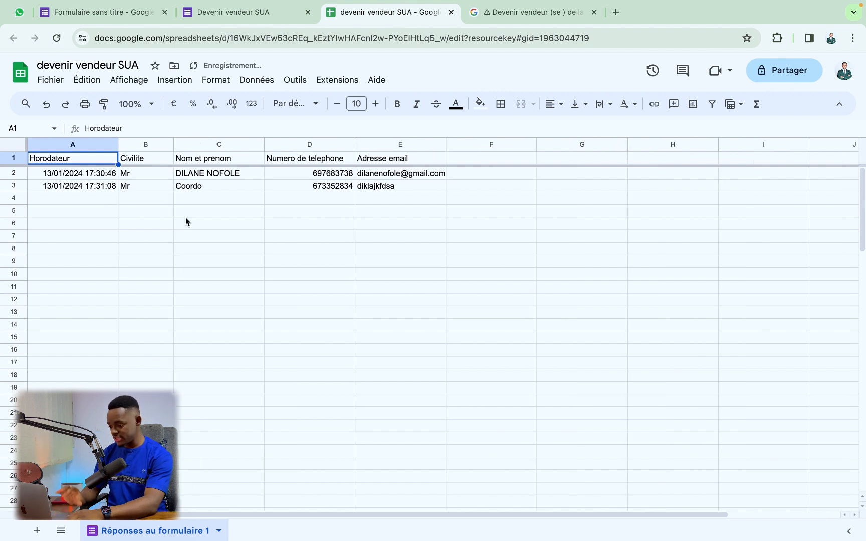
click(241, 224)
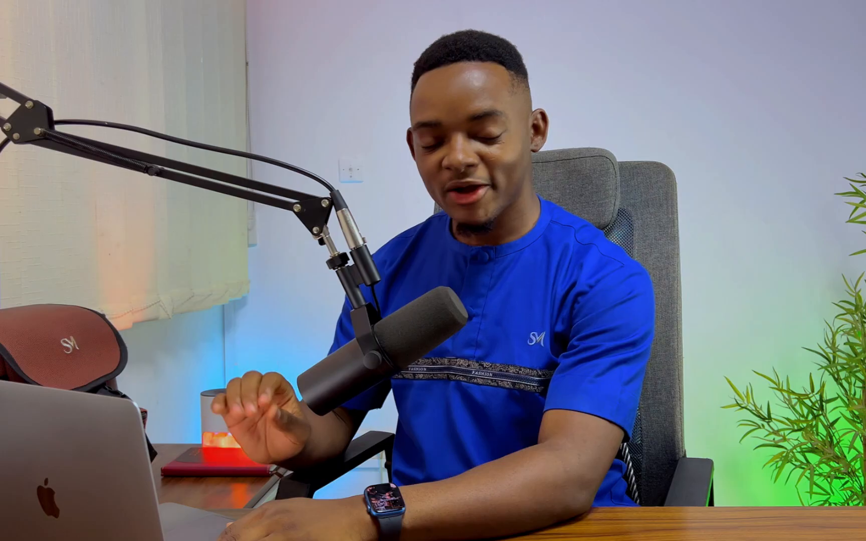
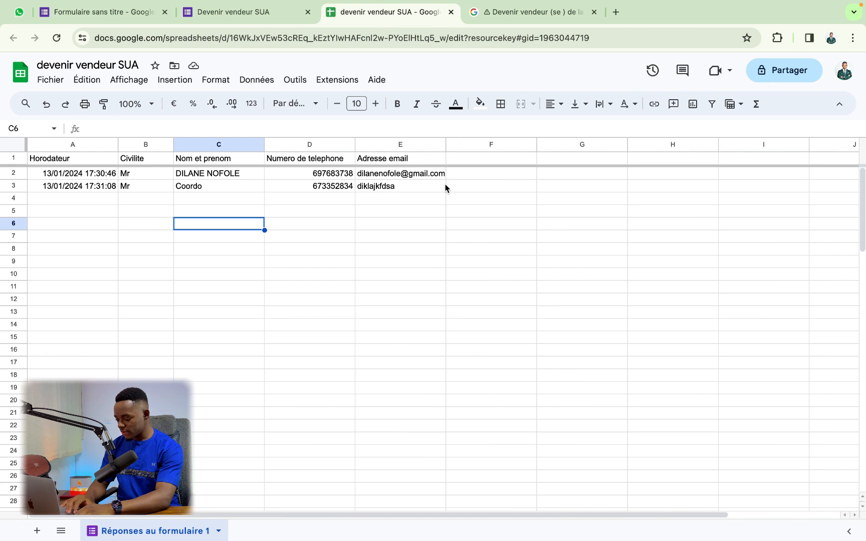
Step: Select the empty header cell F1 in the 'devenir vendeur SUA' responses sheet
click(478, 159)
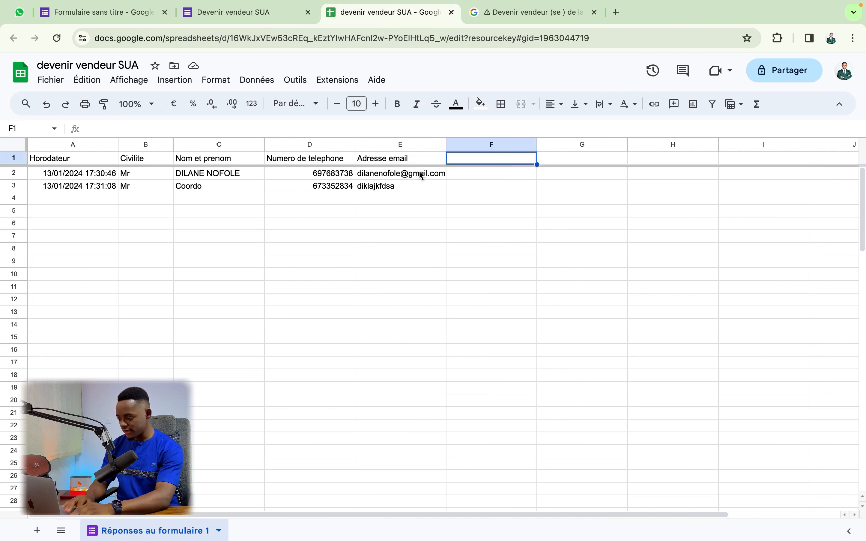
Step: Enter the header 'Contact' in F1, fixing the typo, then return to cell F2
mouse_move(420, 174)
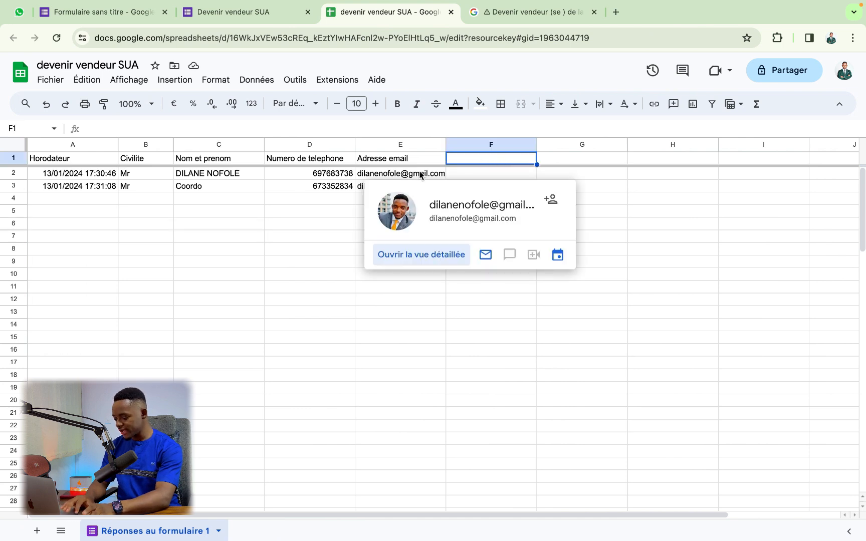
text(Conatc)
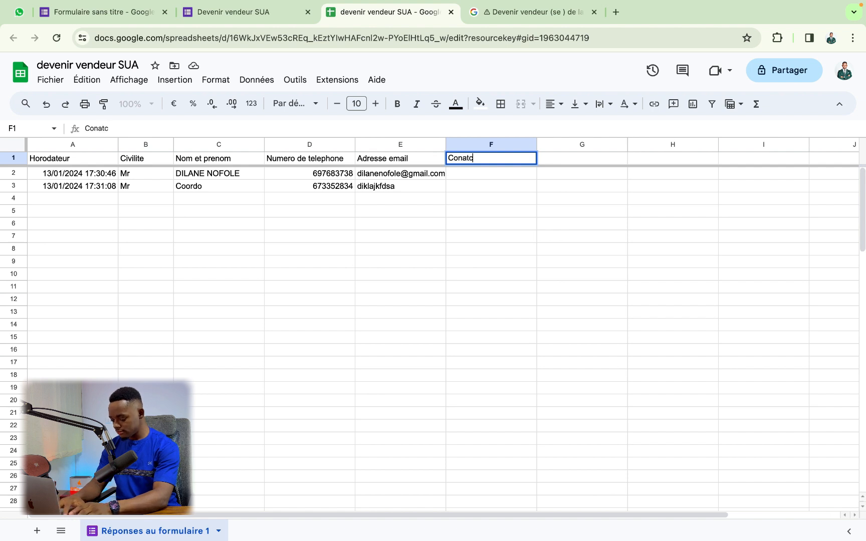
key(BackSpace)
key(BackSpace)
key(BackSpace)
text(tact)
key(Return)
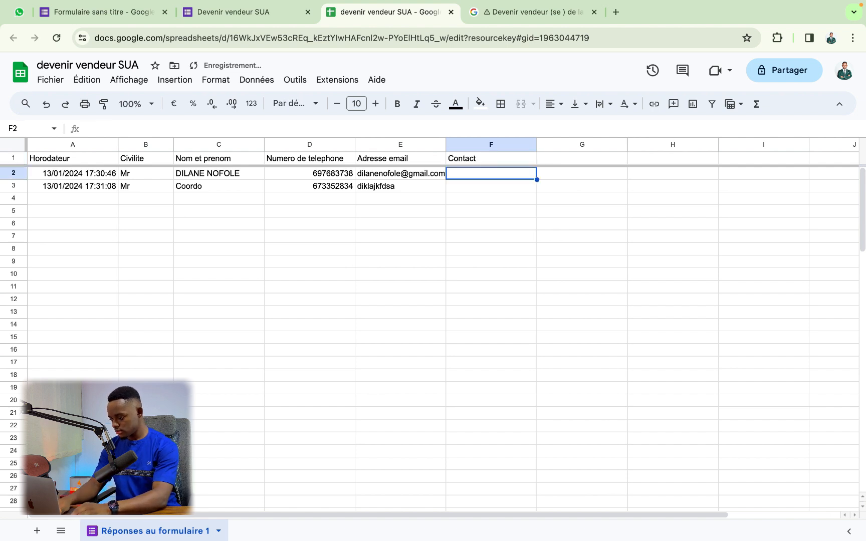
click(470, 162)
click(459, 172)
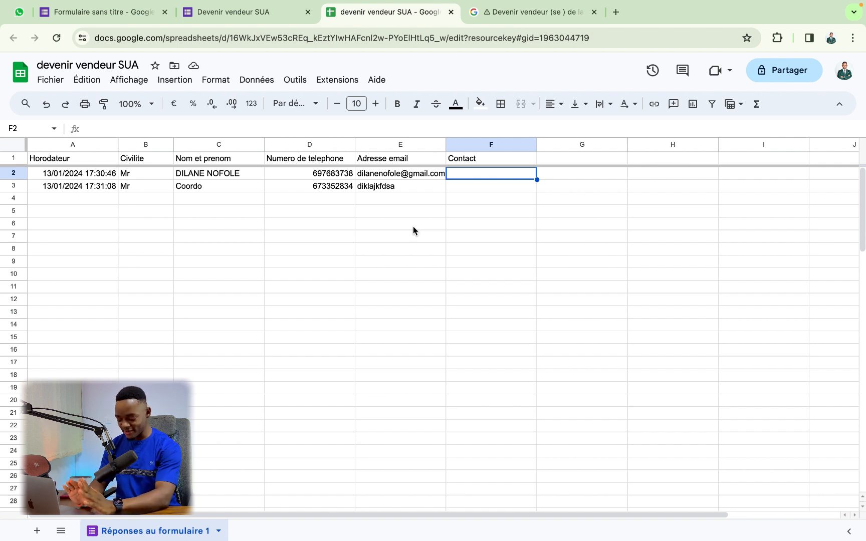
Step: Build the formula =D2&","&B2&" "&C2 in F2 joining phone, civility and name
text(=)
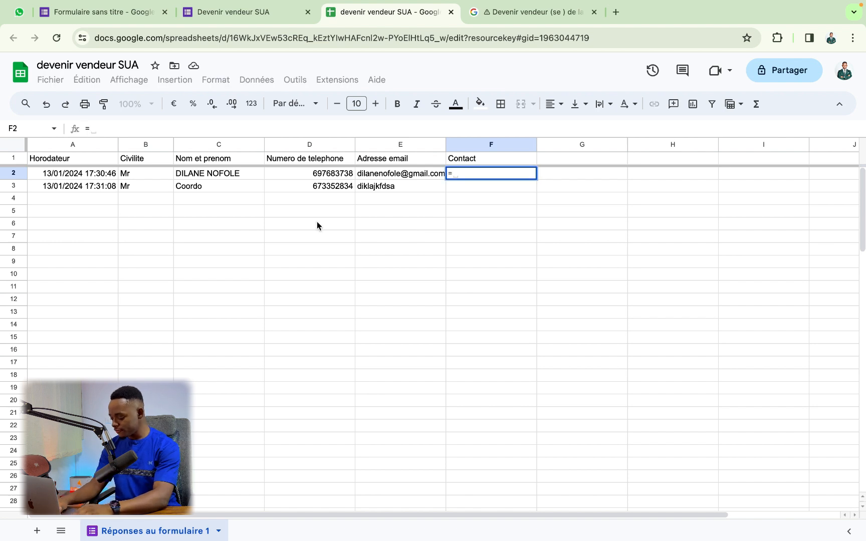
click(157, 174)
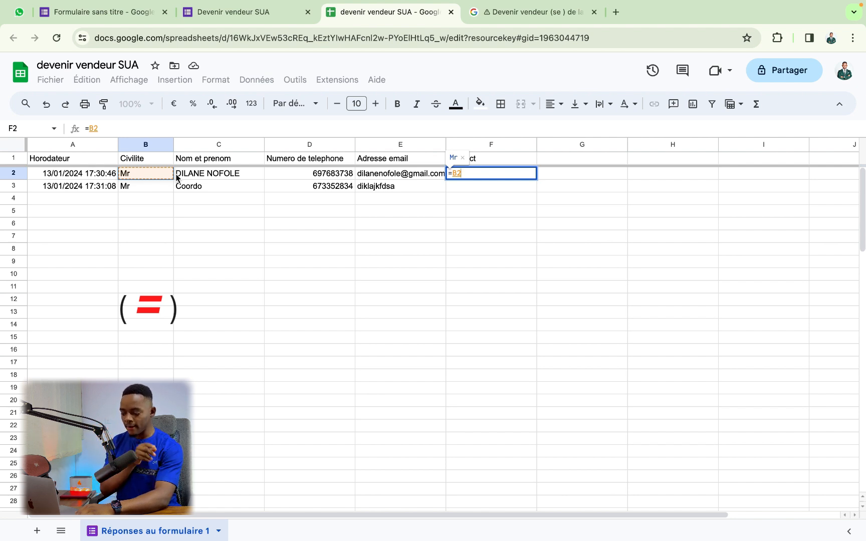
key(BackSpace)
key(BackSpace)
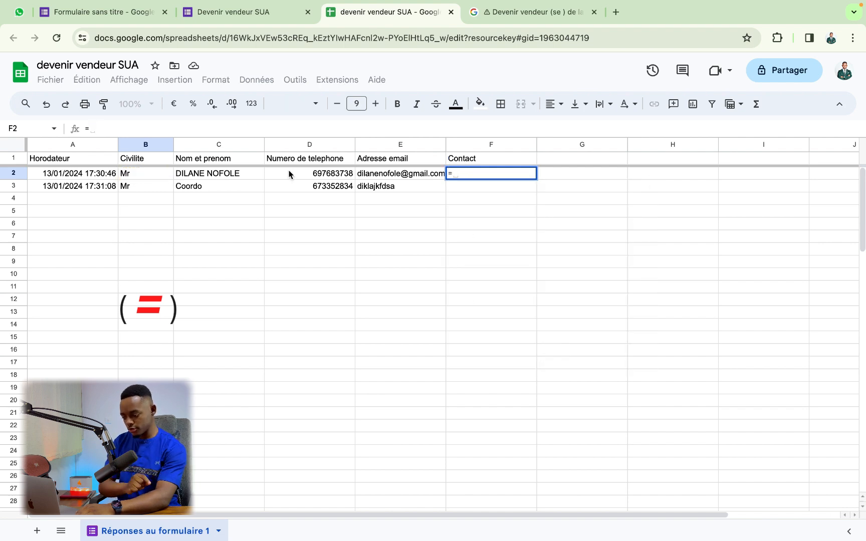
click(289, 173)
text(,)
key(BackSpace)
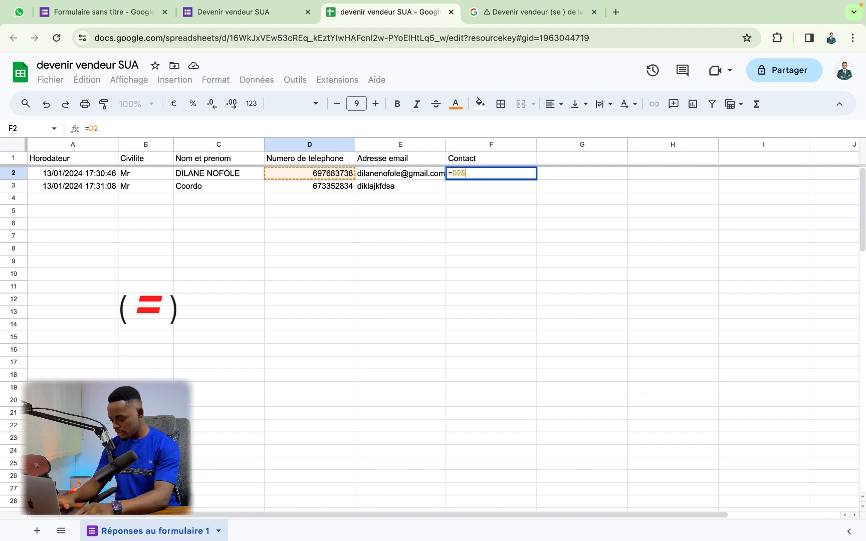
text(&)
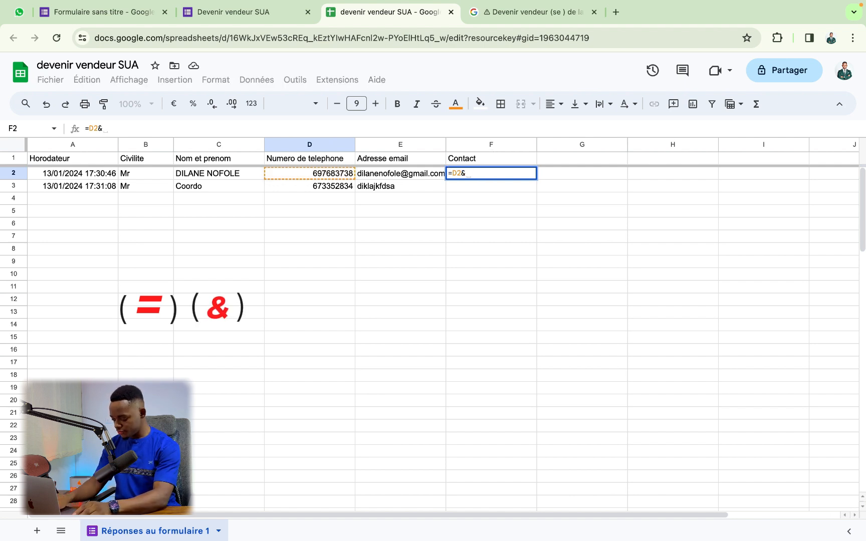
text(")
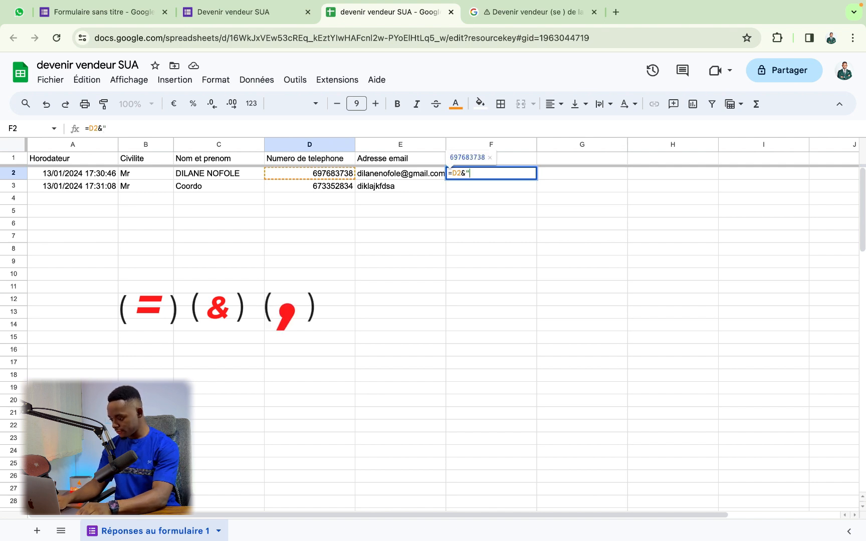
text(,)
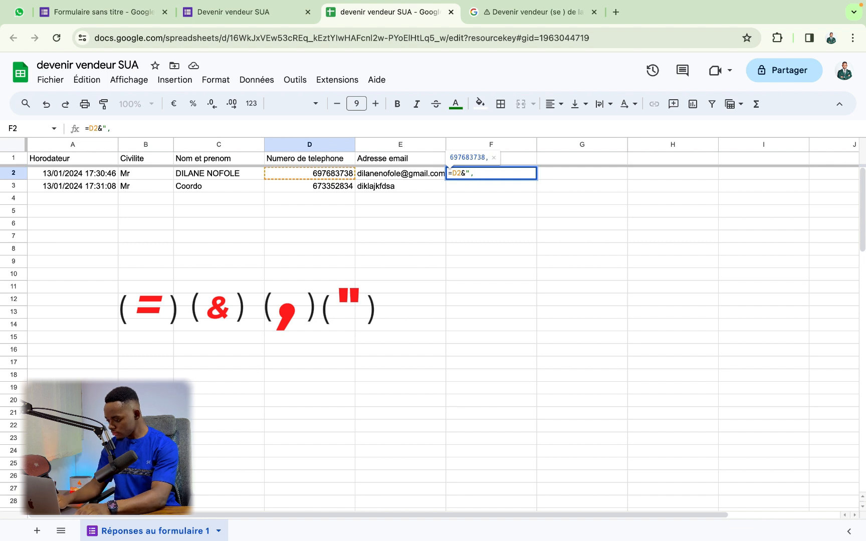
text(")
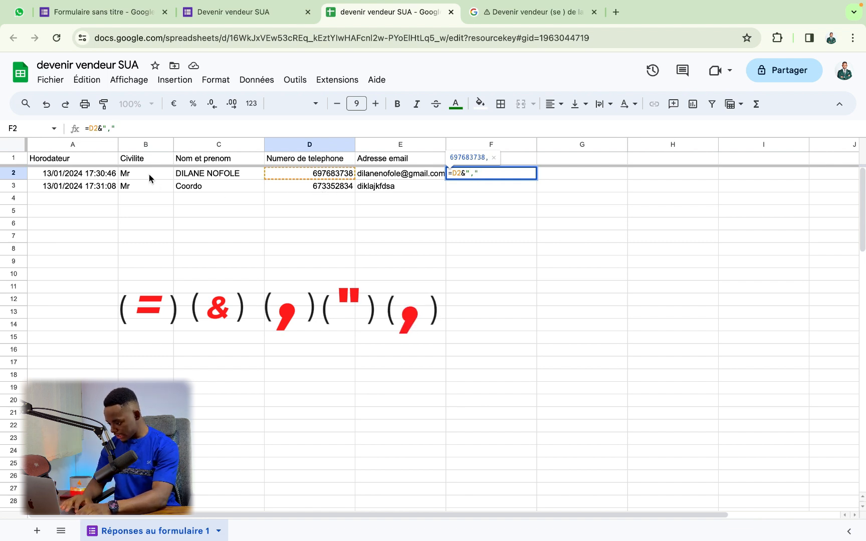
text(&)
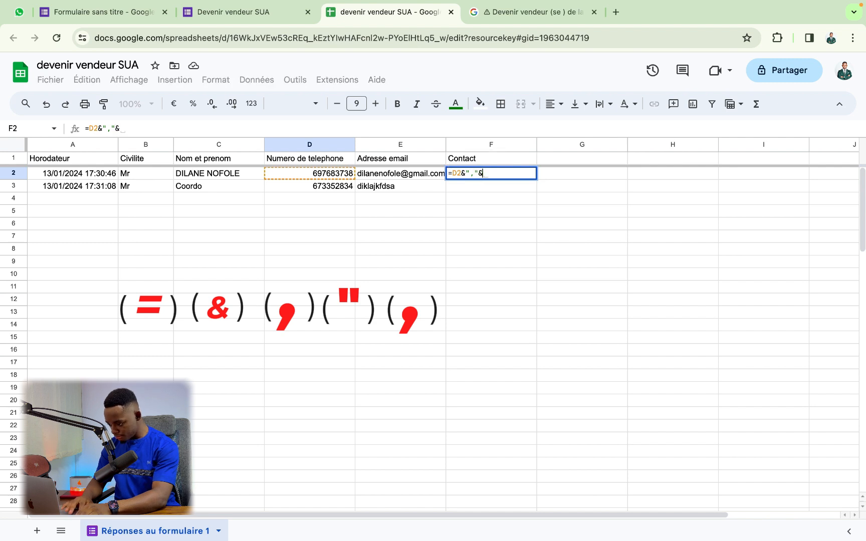
click(138, 173)
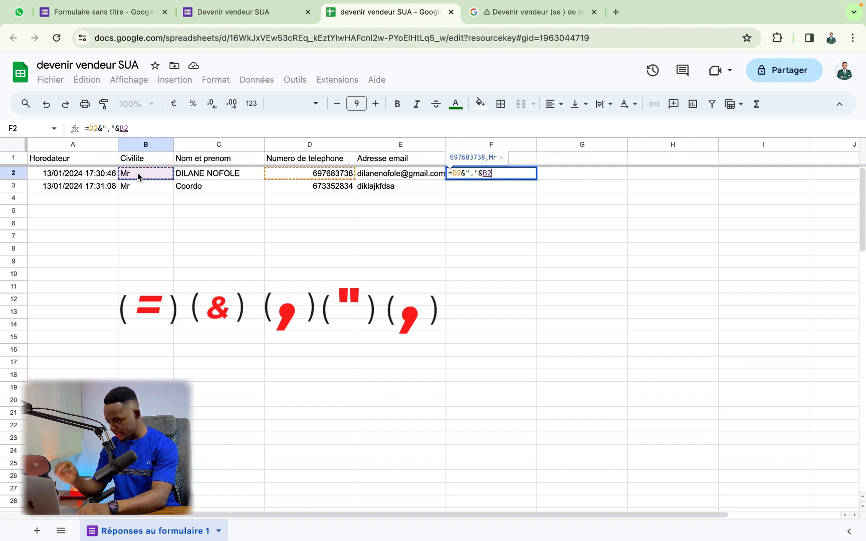
text(&)
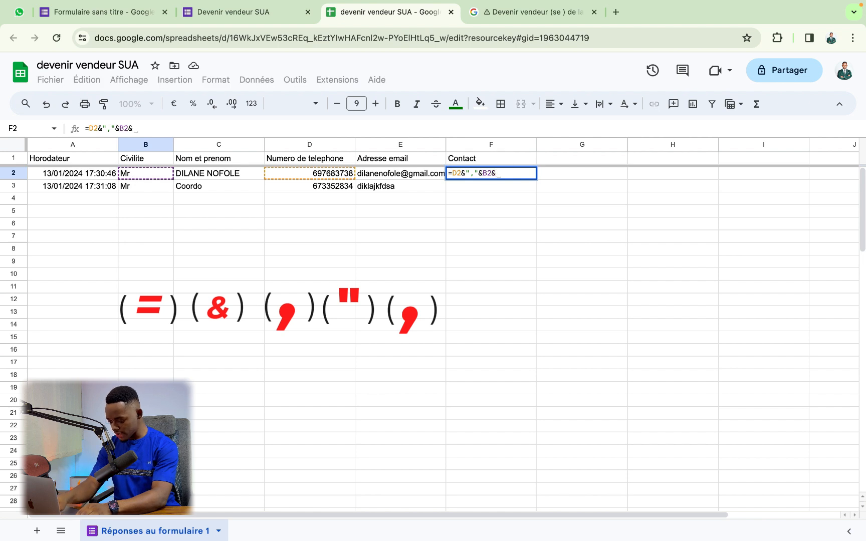
text(")
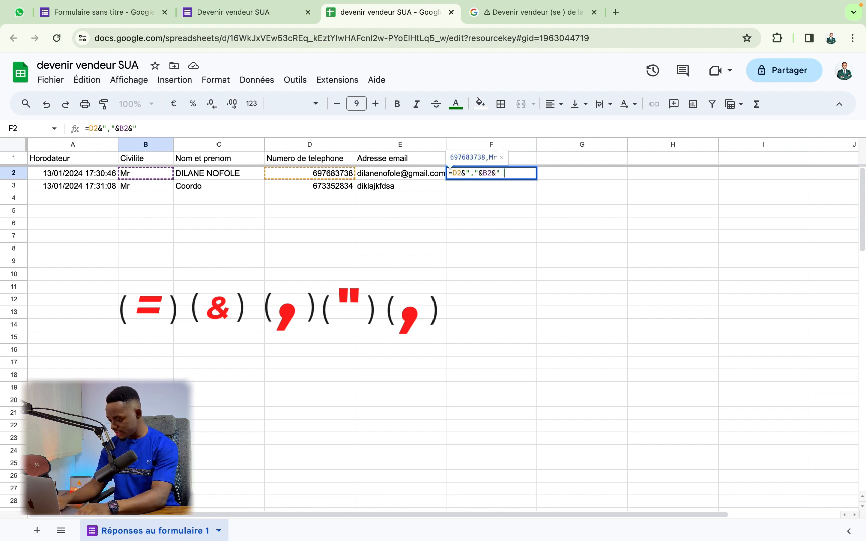
text( ")
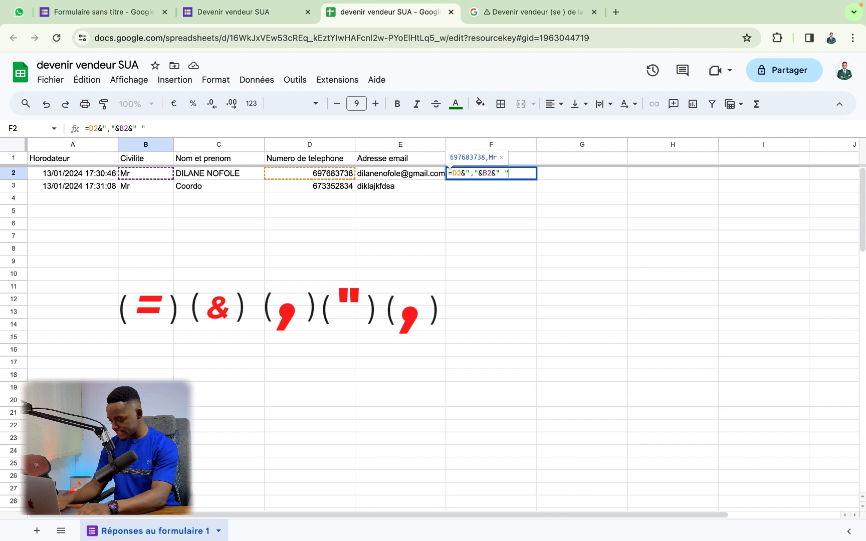
text(&)
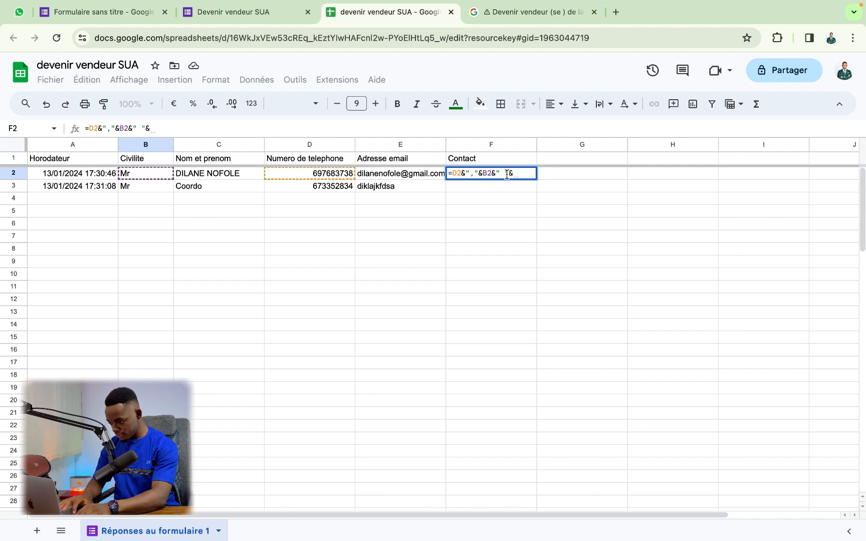
click(222, 176)
key(Return)
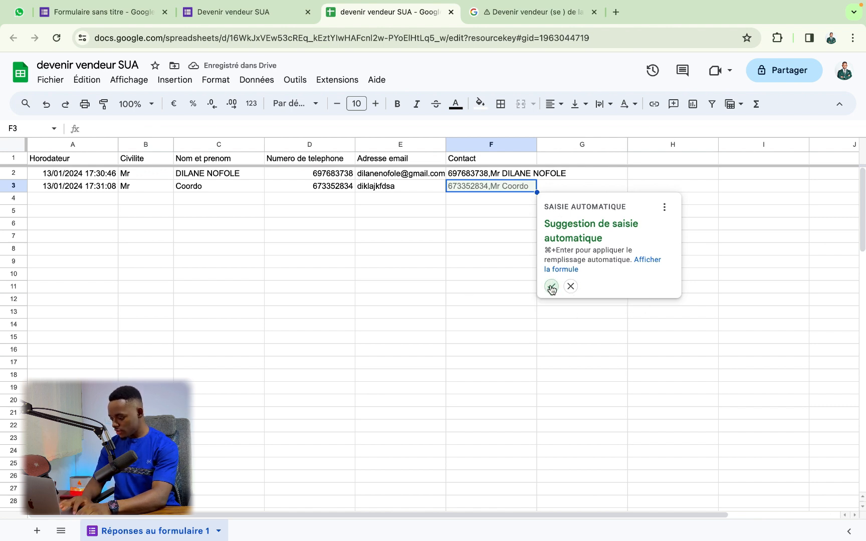
Step: Fill the Contact formula down to row 3, copy F2:F3, and switch to WhatsApp Web
click(551, 287)
click(505, 227)
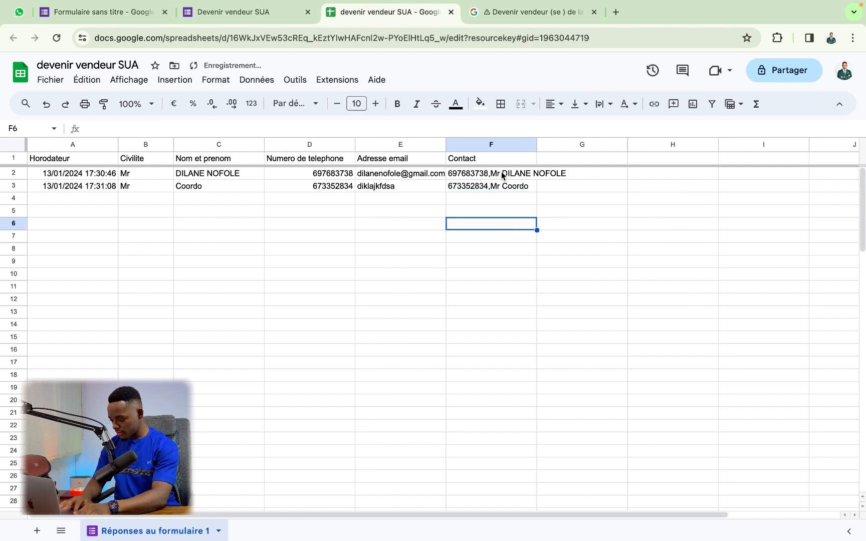
drag(499, 174, 492, 189)
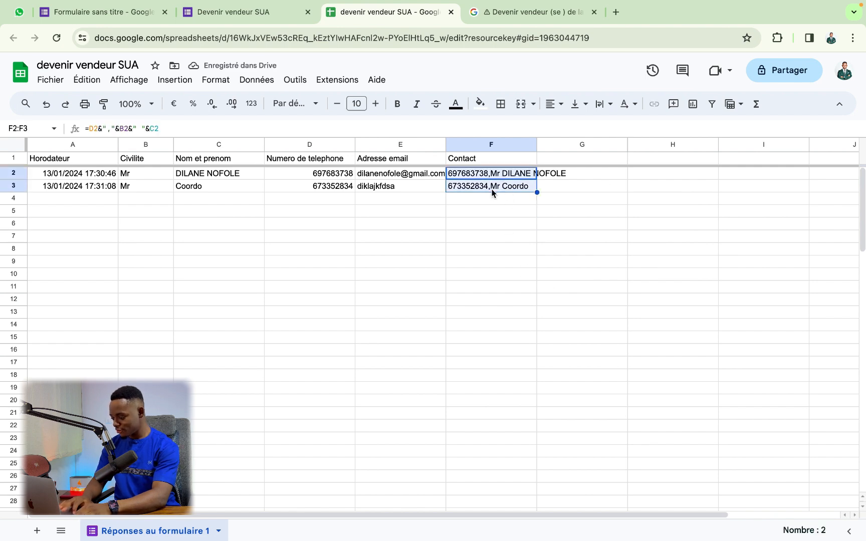
key(super+c)
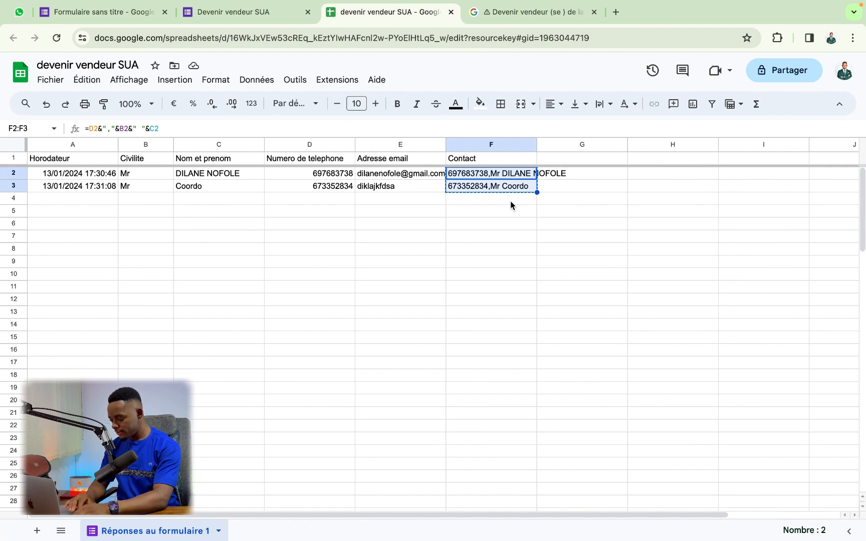
key(ctrl+Left)
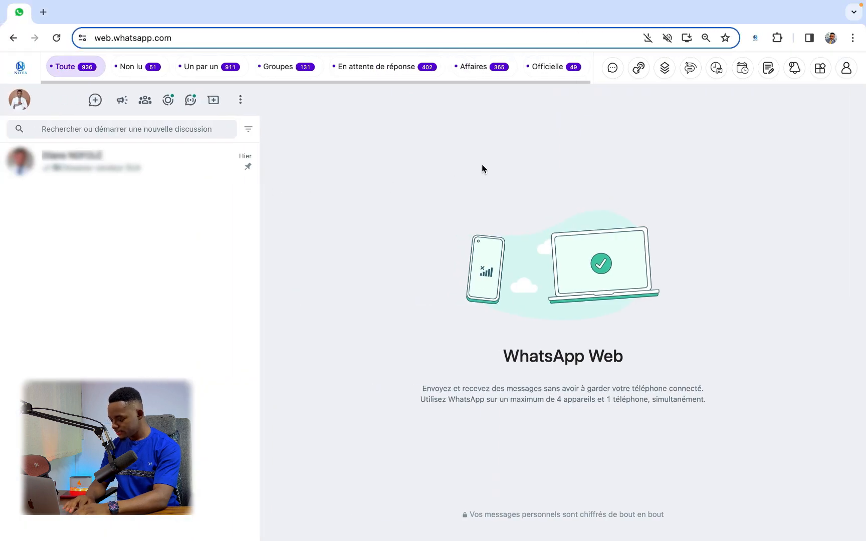
Step: Open the Émissions bulk-send panel and paste the two contacts as recipients
click(612, 68)
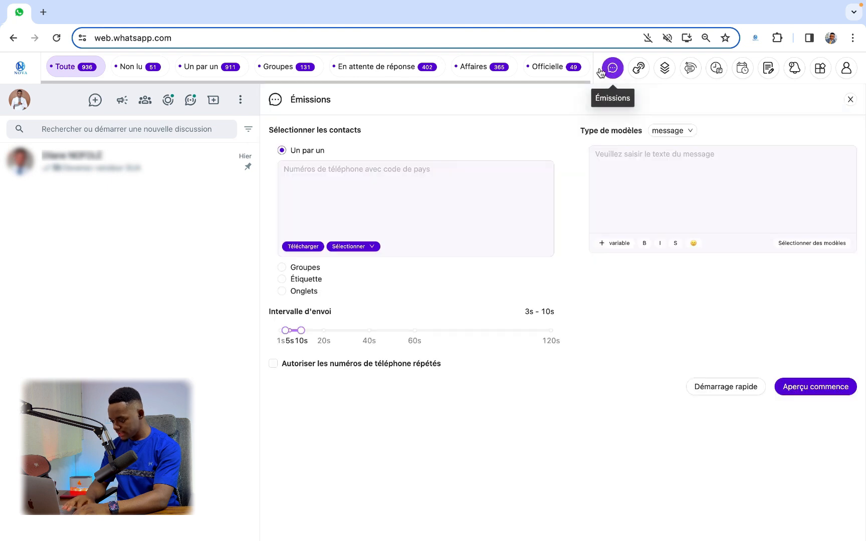
click(319, 211)
key(super+v)
Step: Write 'bonjour {{variable1}}' and 'offre' on a new line, and choose the image message type
click(695, 194)
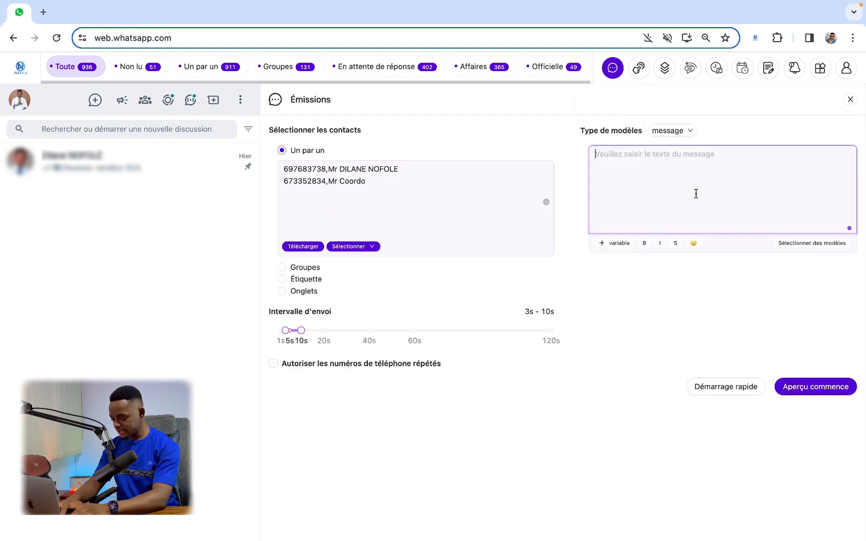
text(bonjour)
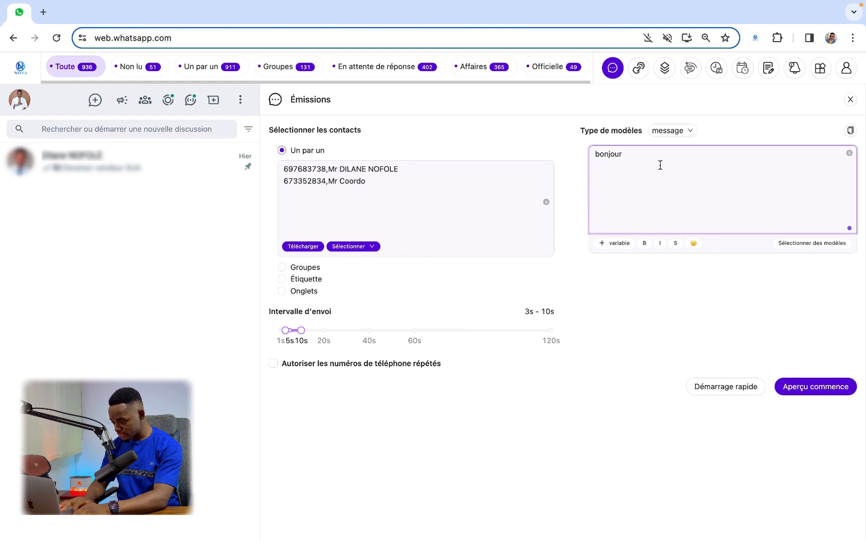
click(619, 245)
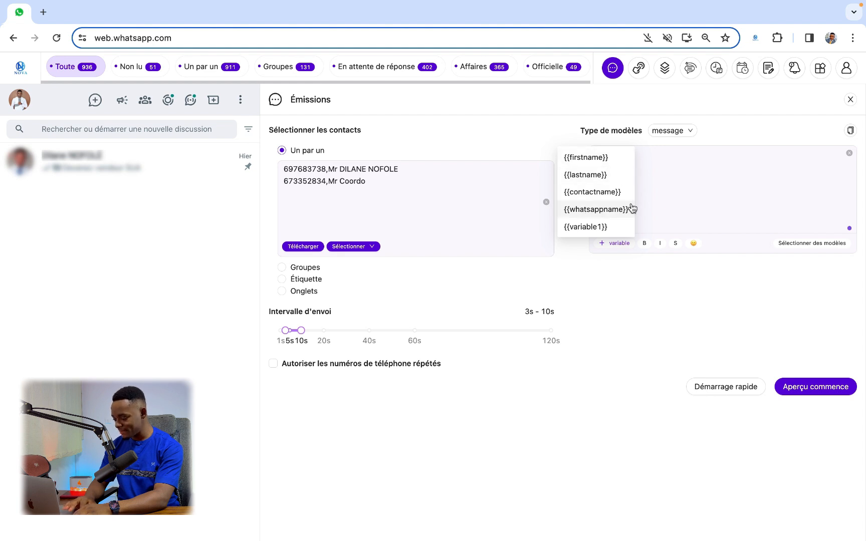
click(575, 228)
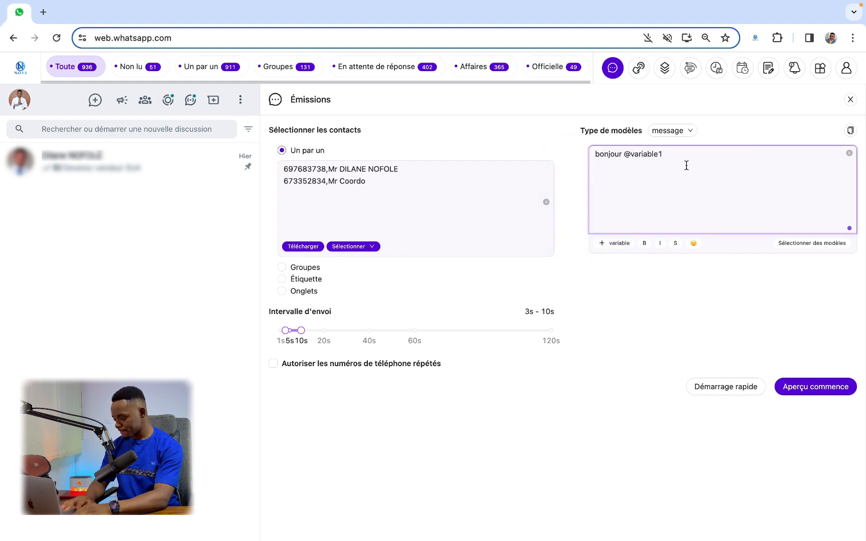
key(Return)
key(Return)
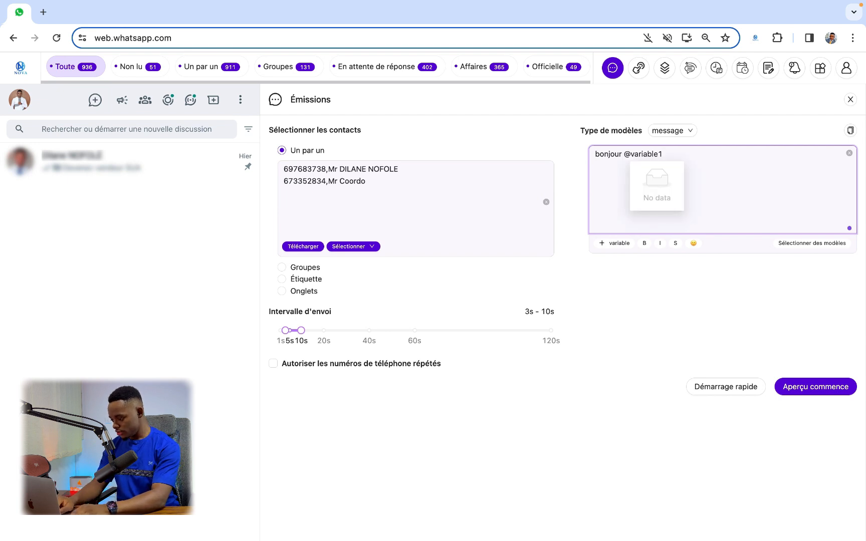
text(offre)
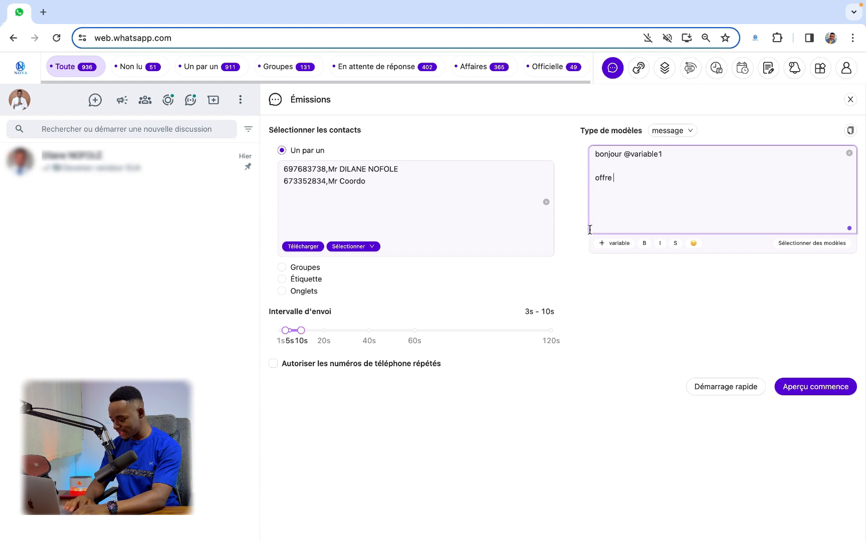
click(671, 132)
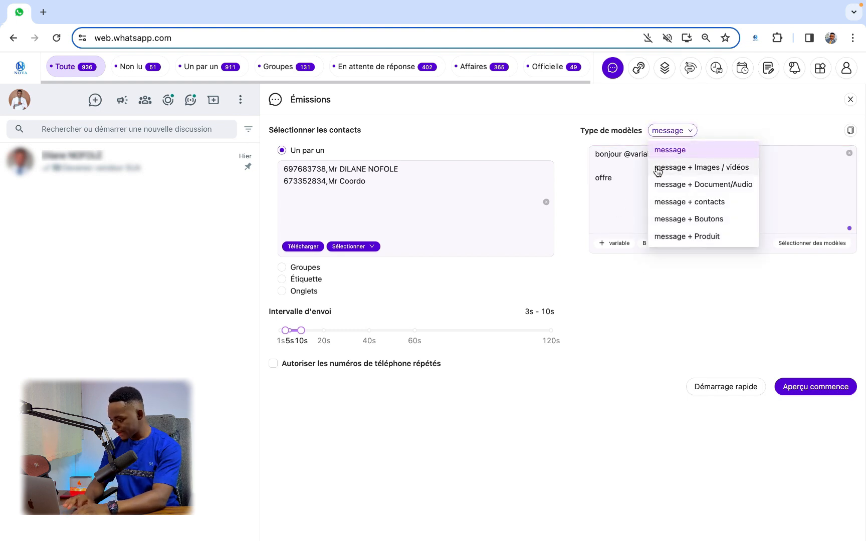
click(657, 170)
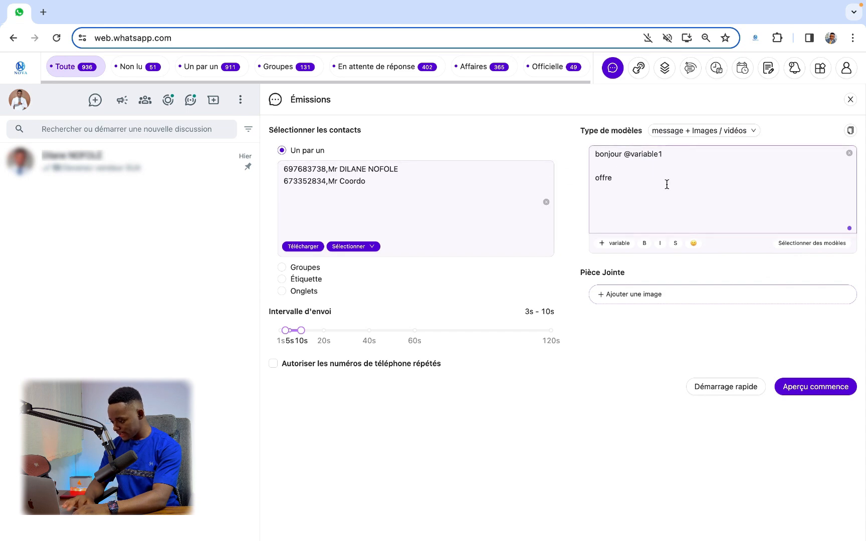
Step: Attach Devenir vendeur SUA.jpg from the Desktop and open the broadcast preview
click(612, 294)
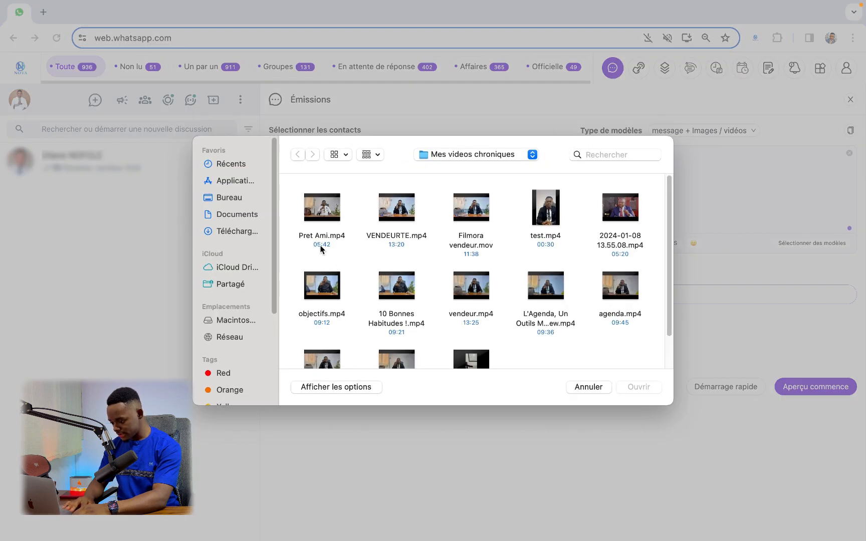
click(252, 232)
click(223, 198)
click(313, 207)
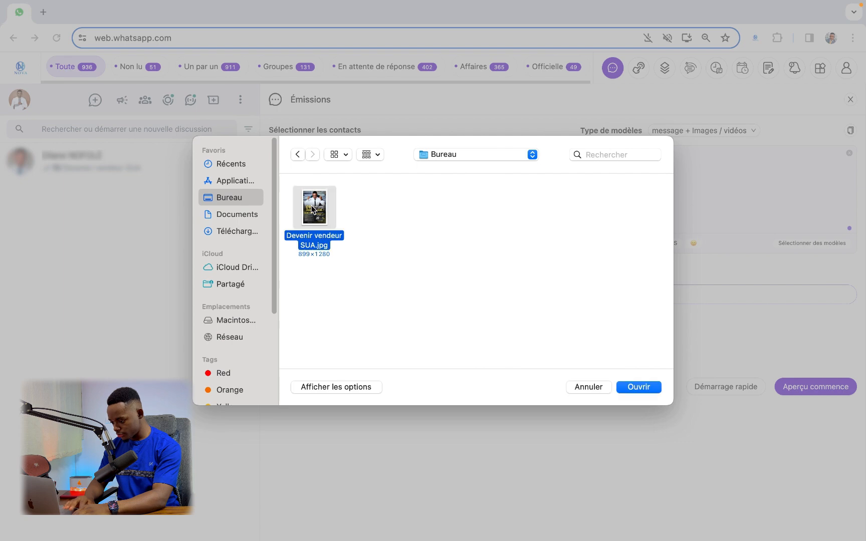
click(639, 387)
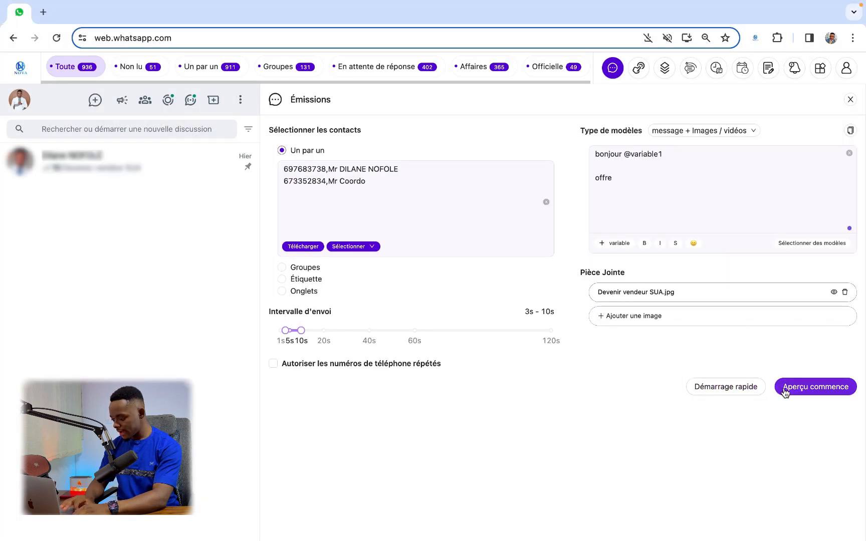
click(785, 391)
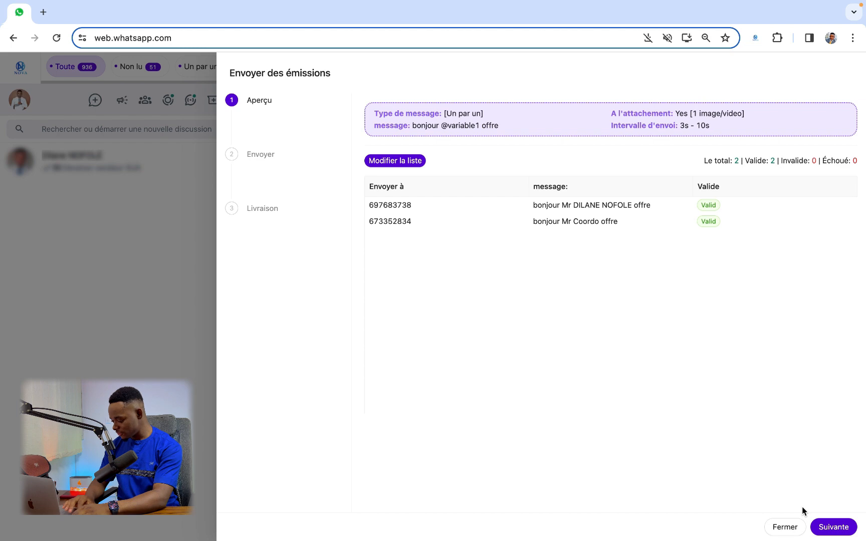
Step: Send the broadcast to both recipients, accept the warning, and close the results once Sent
click(836, 527)
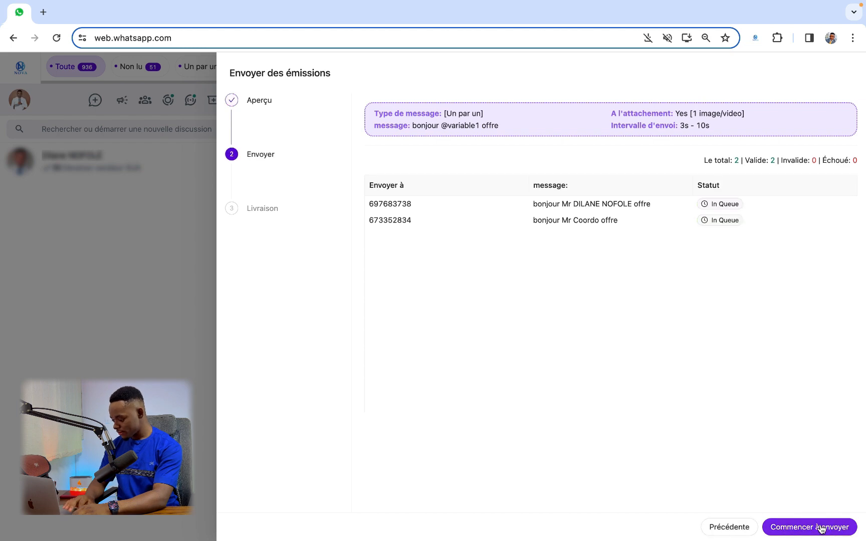
click(834, 527)
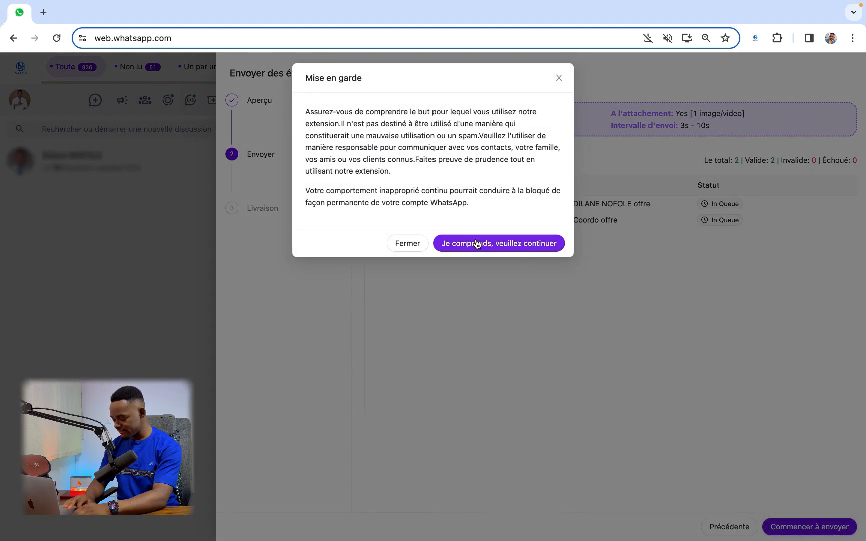
click(477, 243)
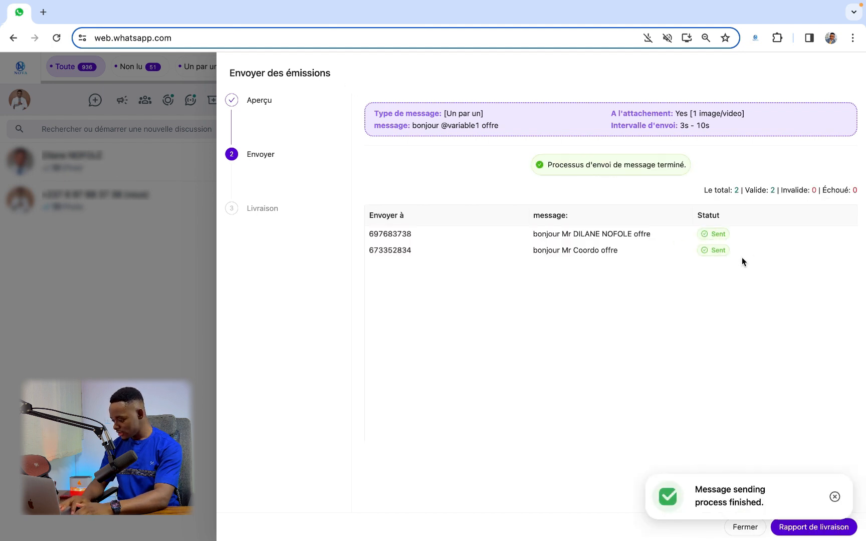
click(834, 497)
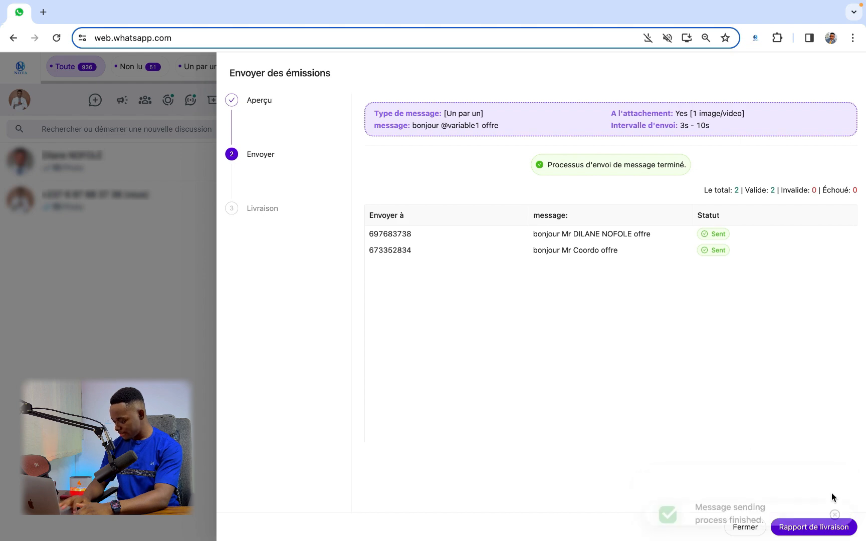
click(742, 530)
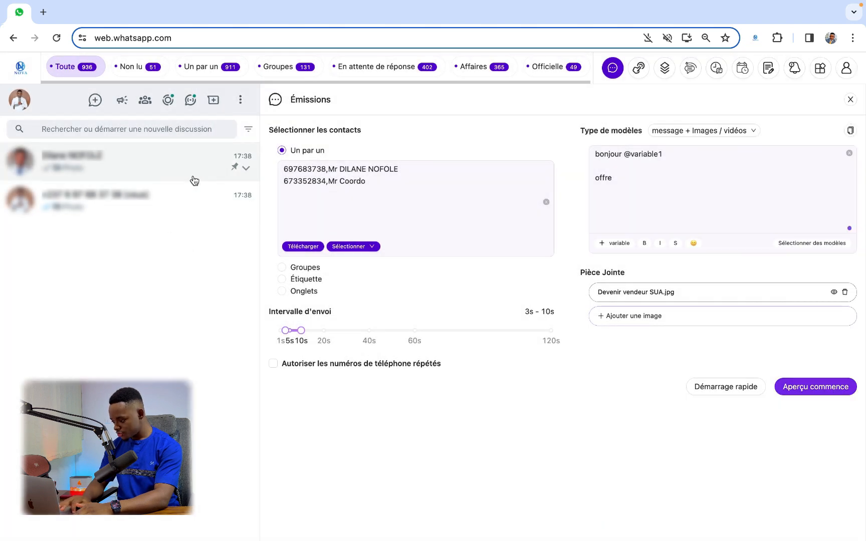
Step: Turn off blurring of message previews, profile names and photos, then open the first recipient's chat
click(820, 68)
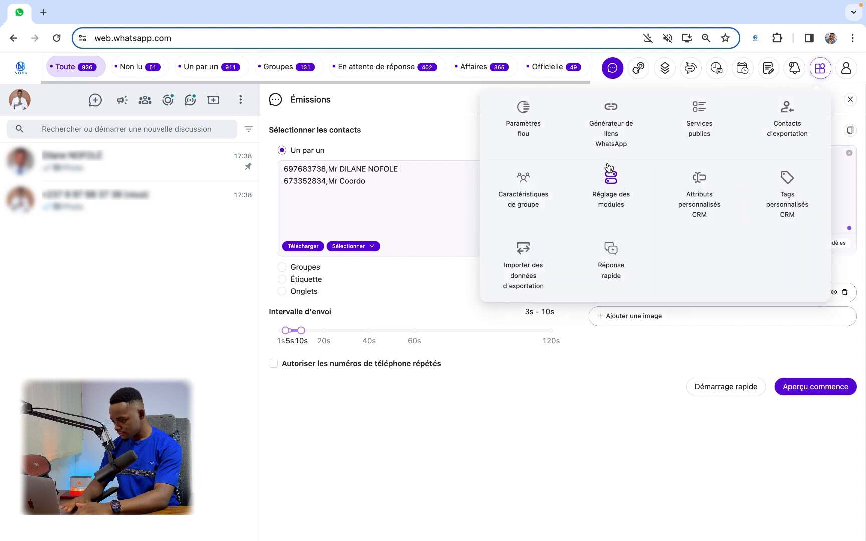
click(534, 132)
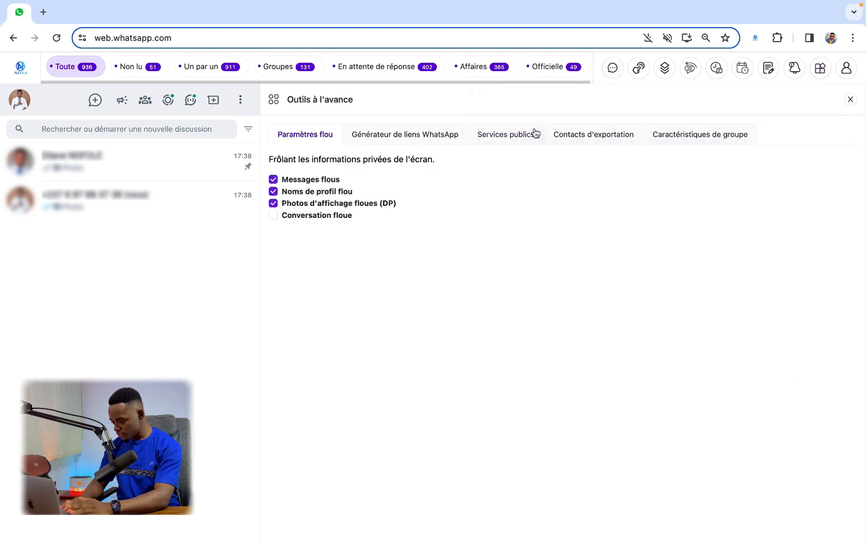
click(273, 180)
click(274, 192)
click(273, 203)
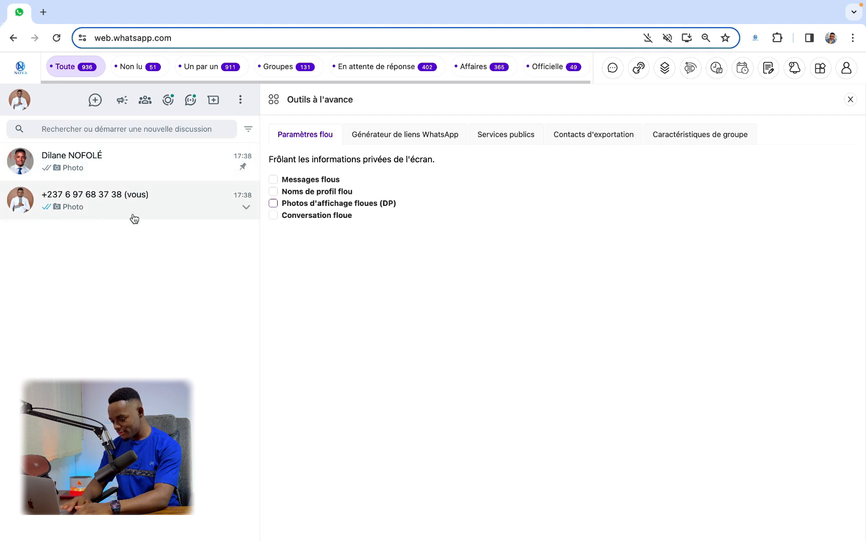
click(145, 160)
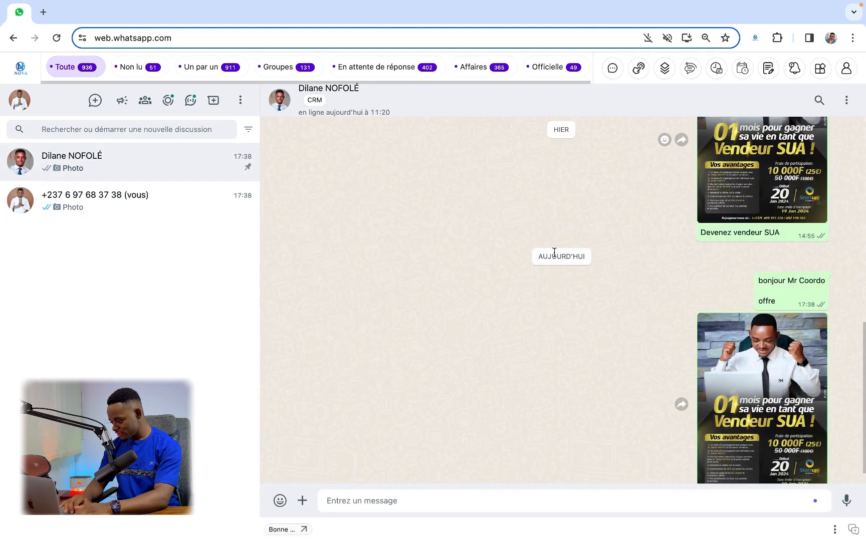